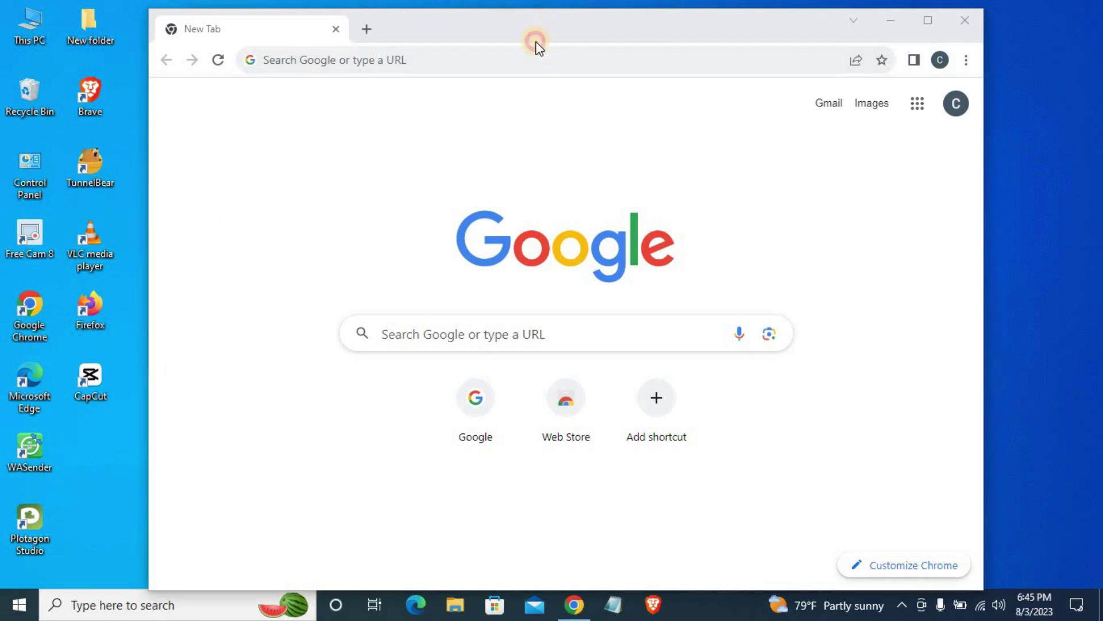
Search Google for 'voicecover.speachify' and locate the Voice Over by Speechify result.
drag(550, 26, 539, 37)
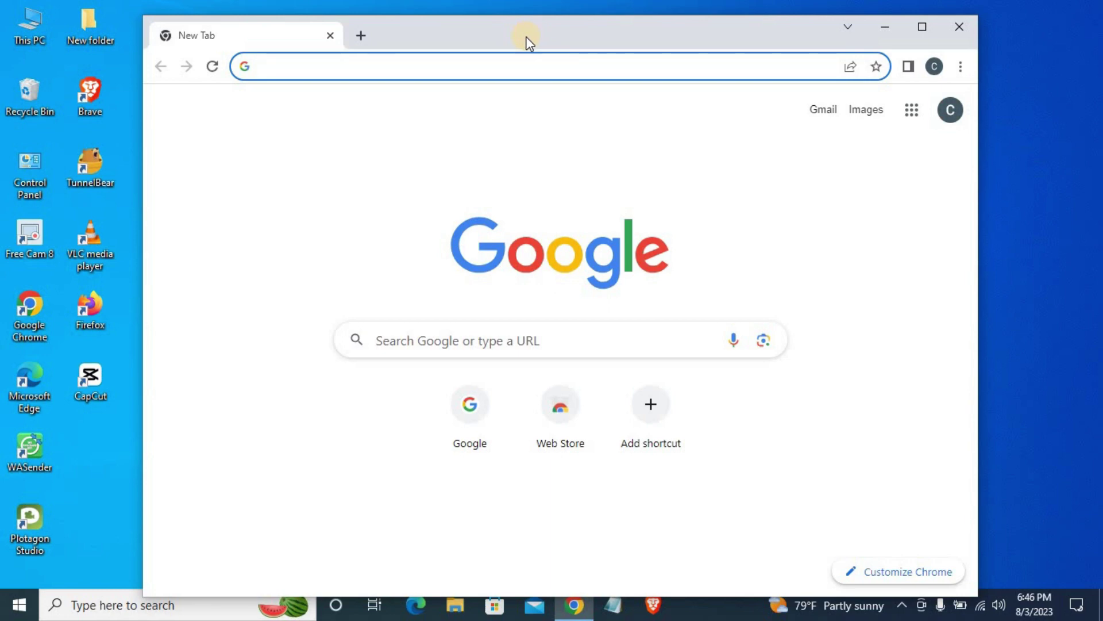
click(407, 67)
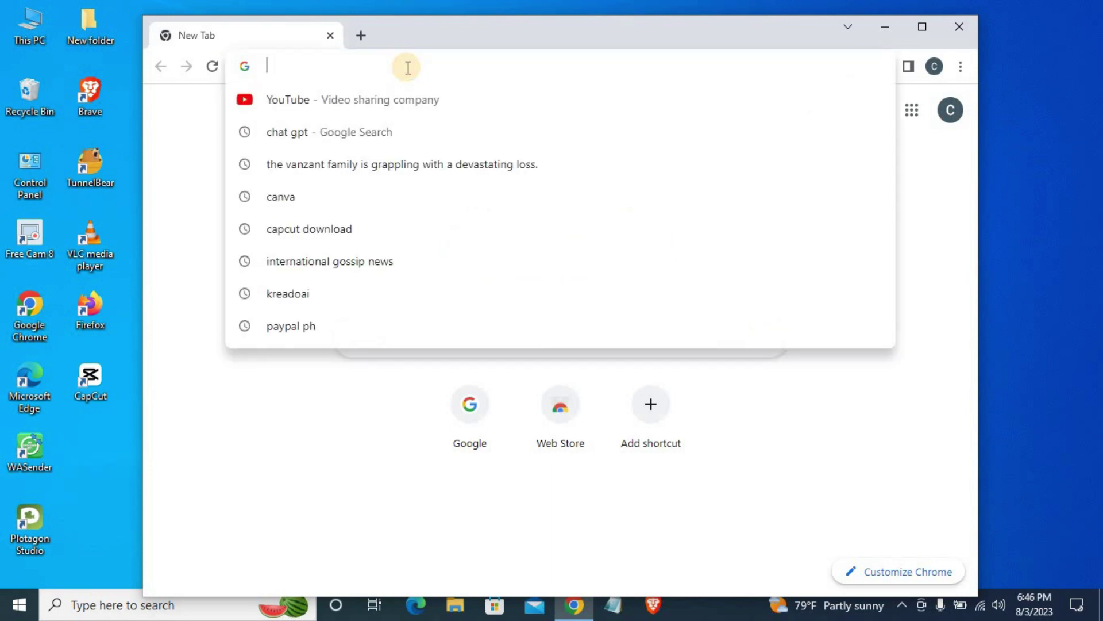
text(voice)
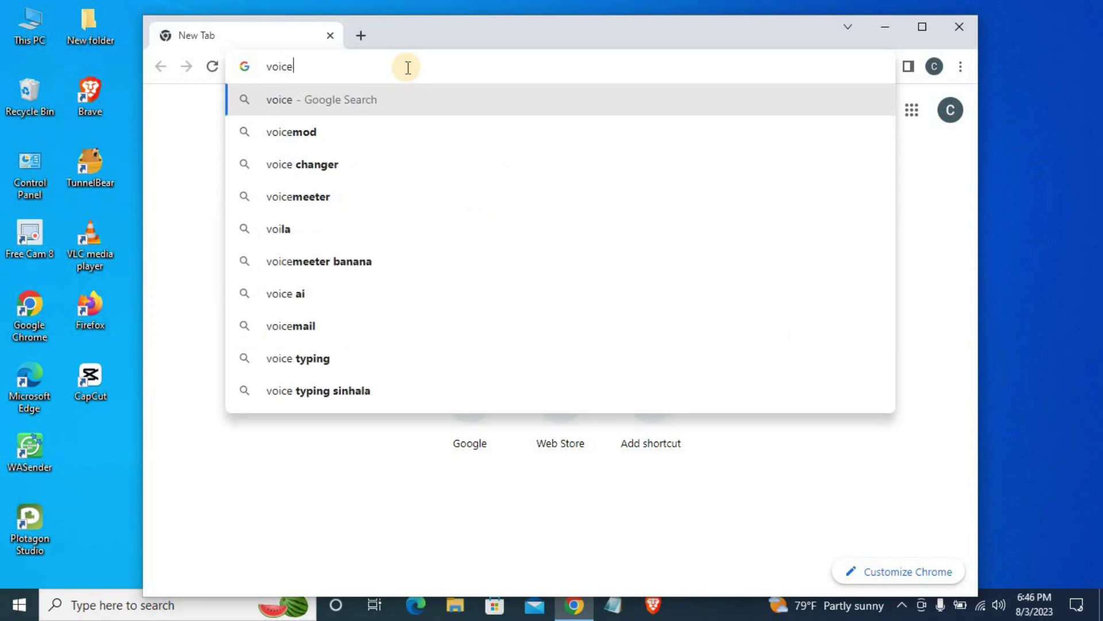
text(cover)
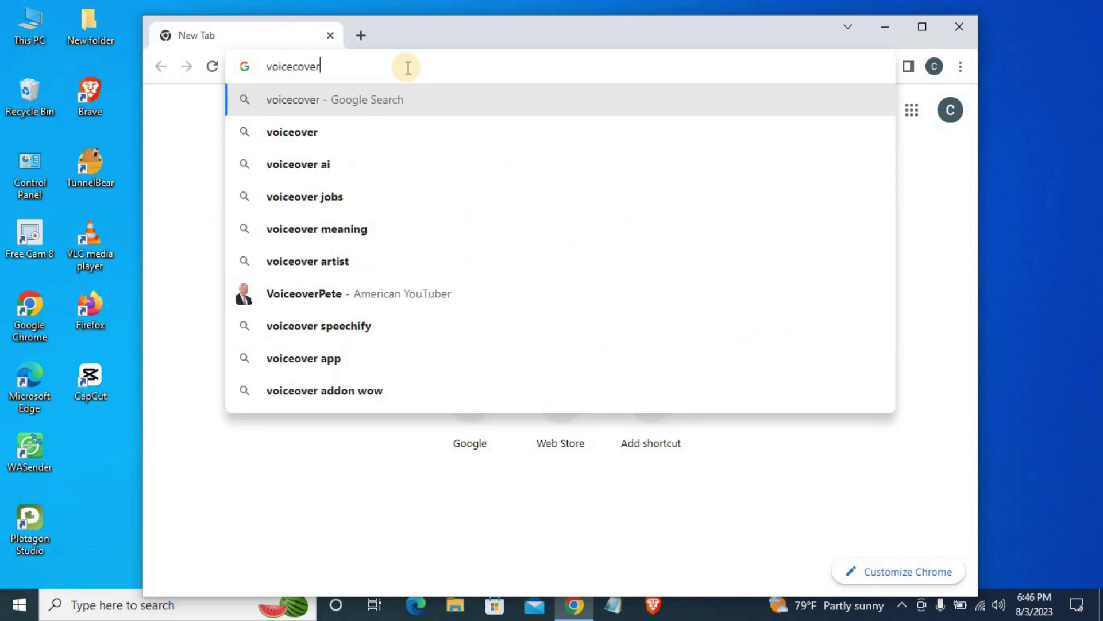
text(.sp)
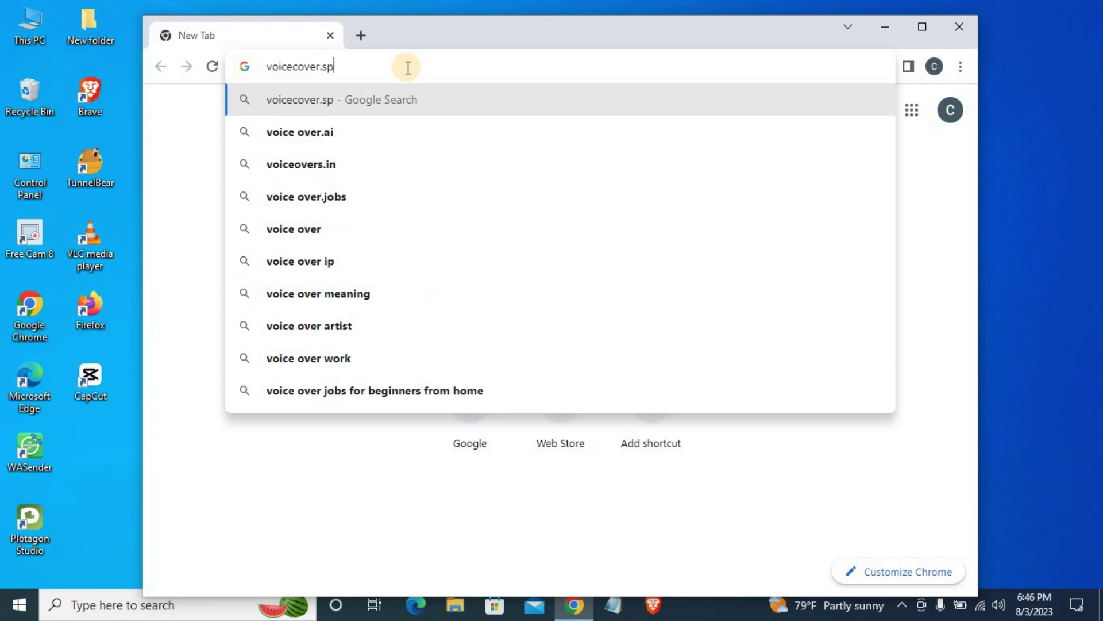
text(eachify)
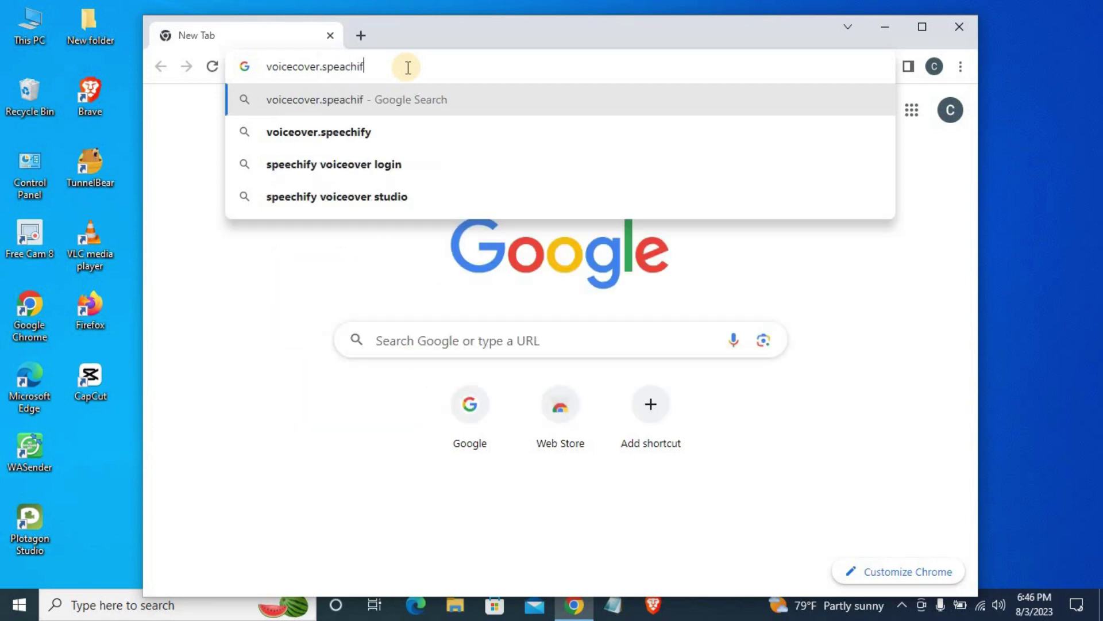
key(Return)
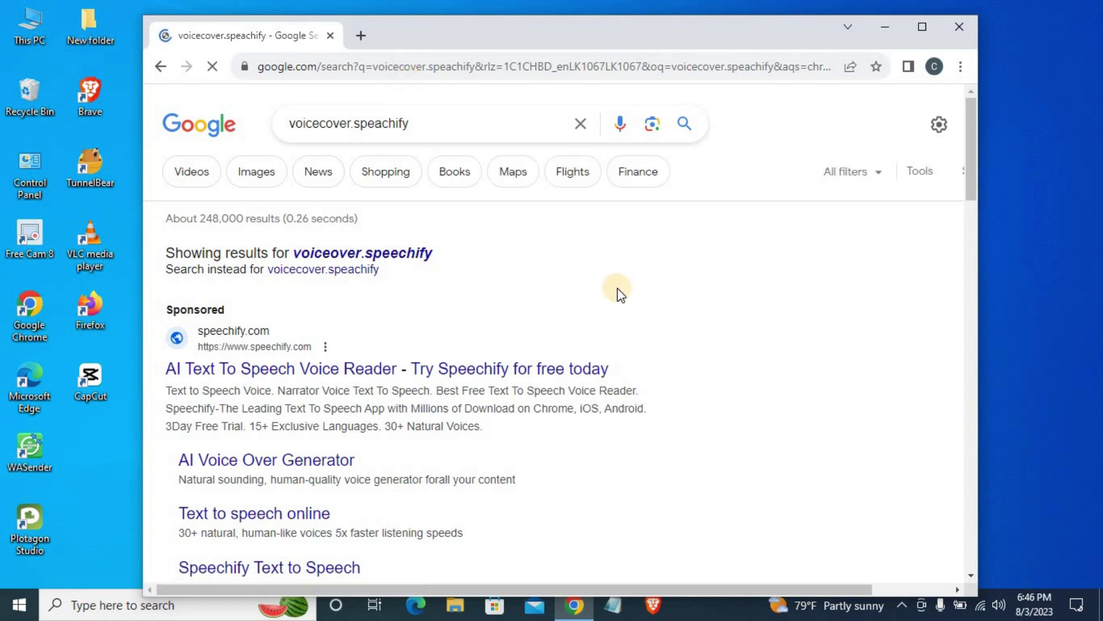
scroll(549, 294, down, 4)
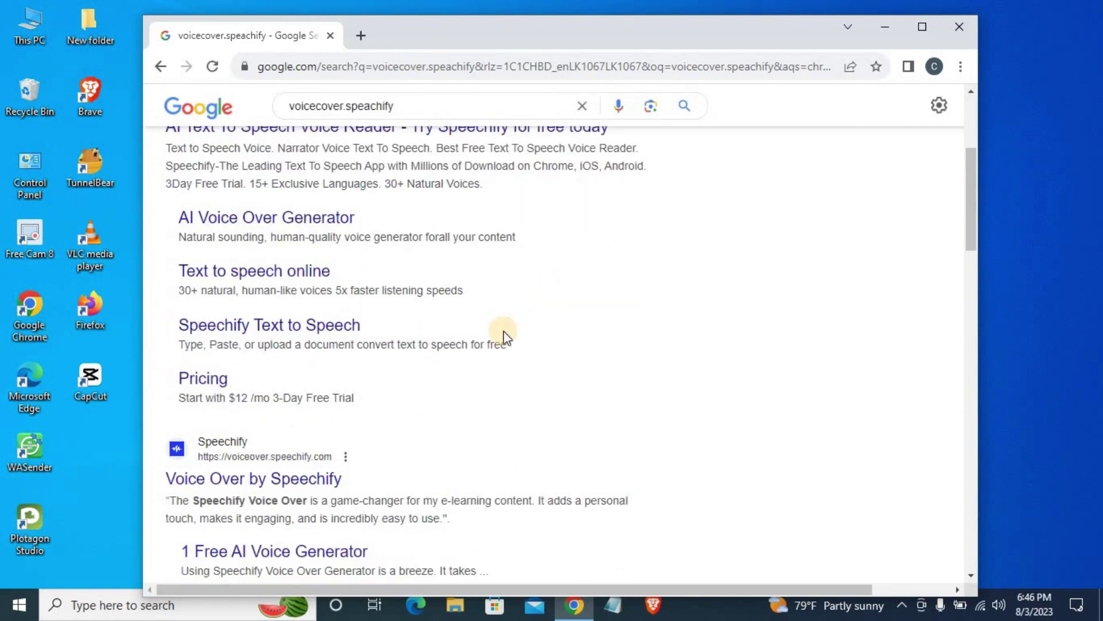
click(242, 476)
scroll(238, 469, down, 3)
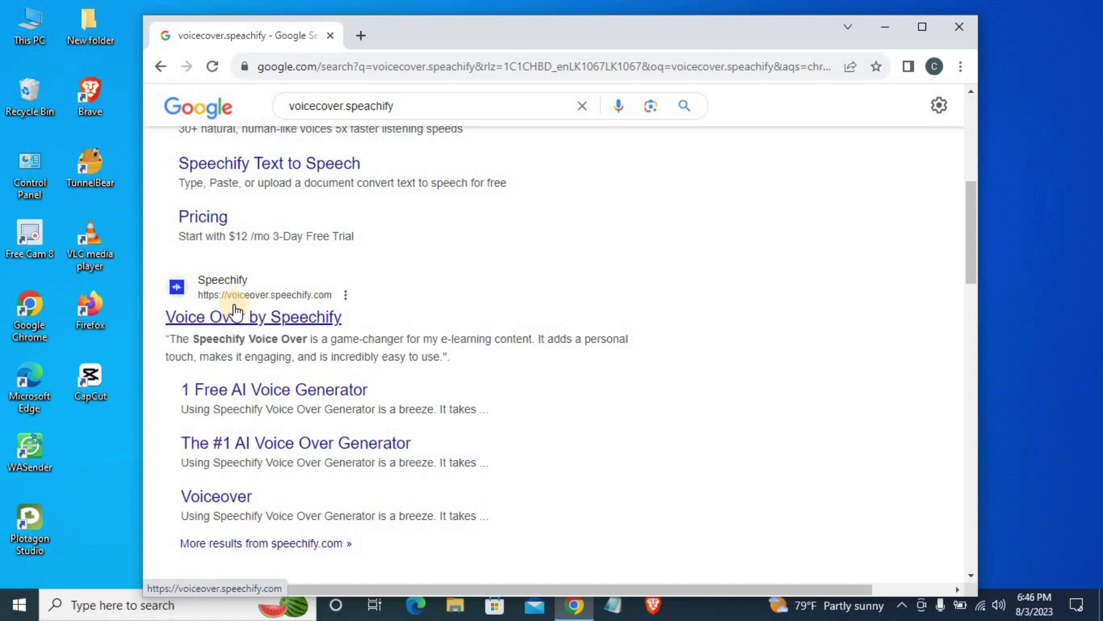
Open voiceover.speechify.com and create an account with Continue with Google.
click(222, 290)
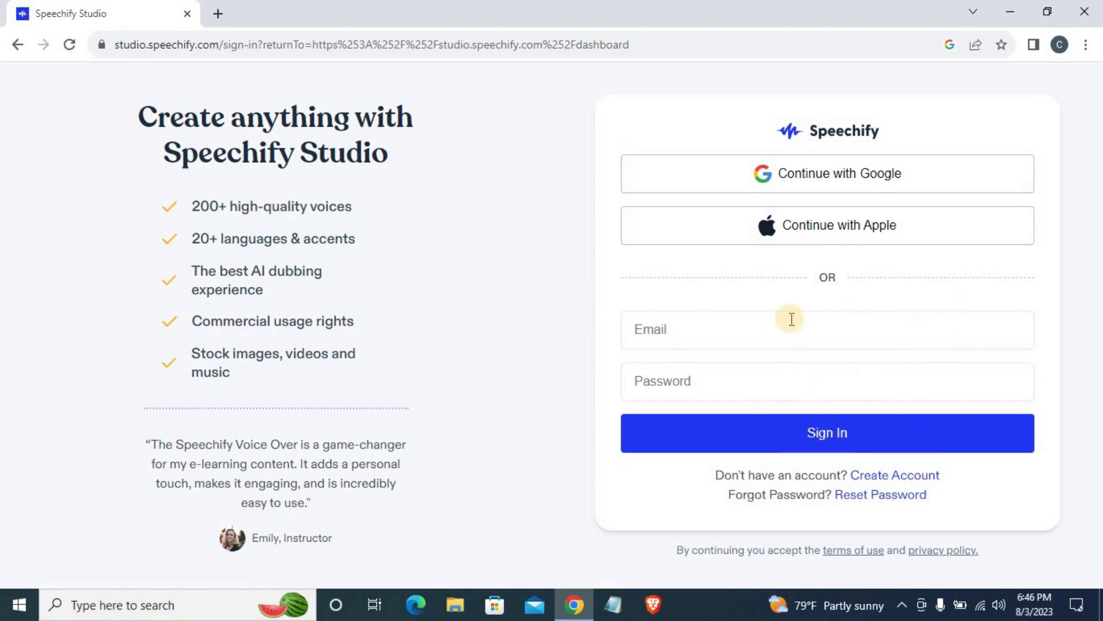
click(891, 475)
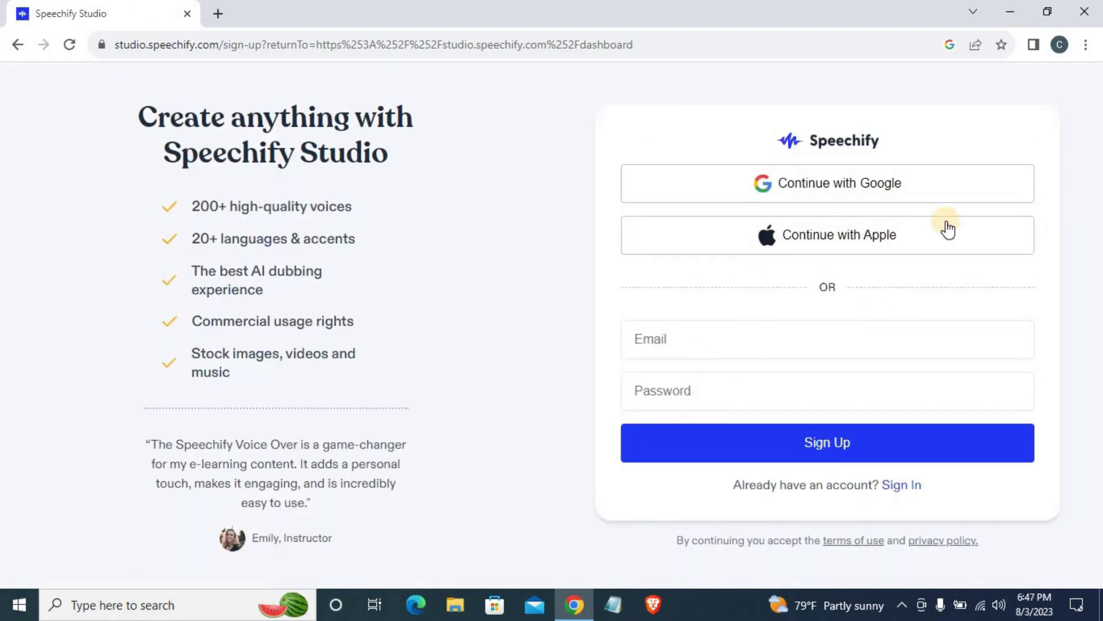
click(830, 193)
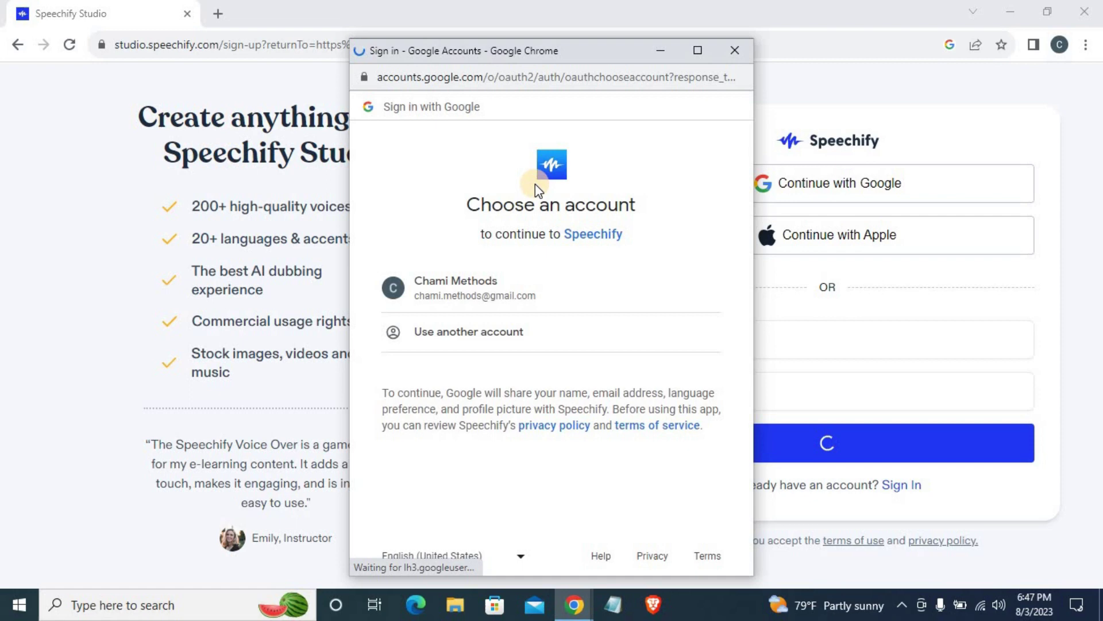
click(450, 282)
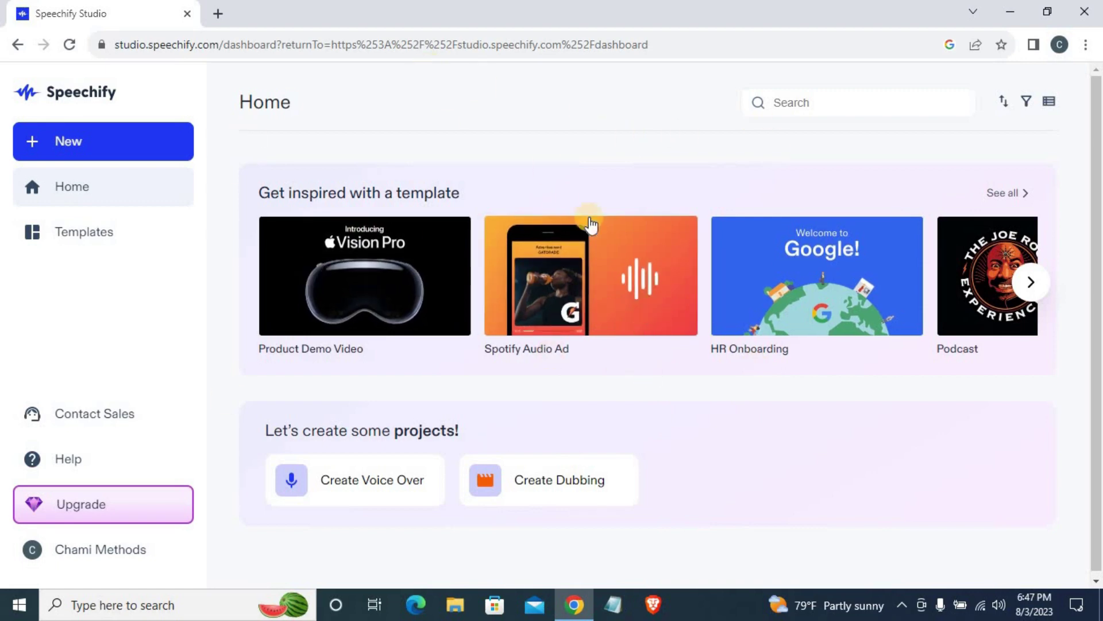
Choose Create Voice Over from the New menu to open an empty project.
click(94, 144)
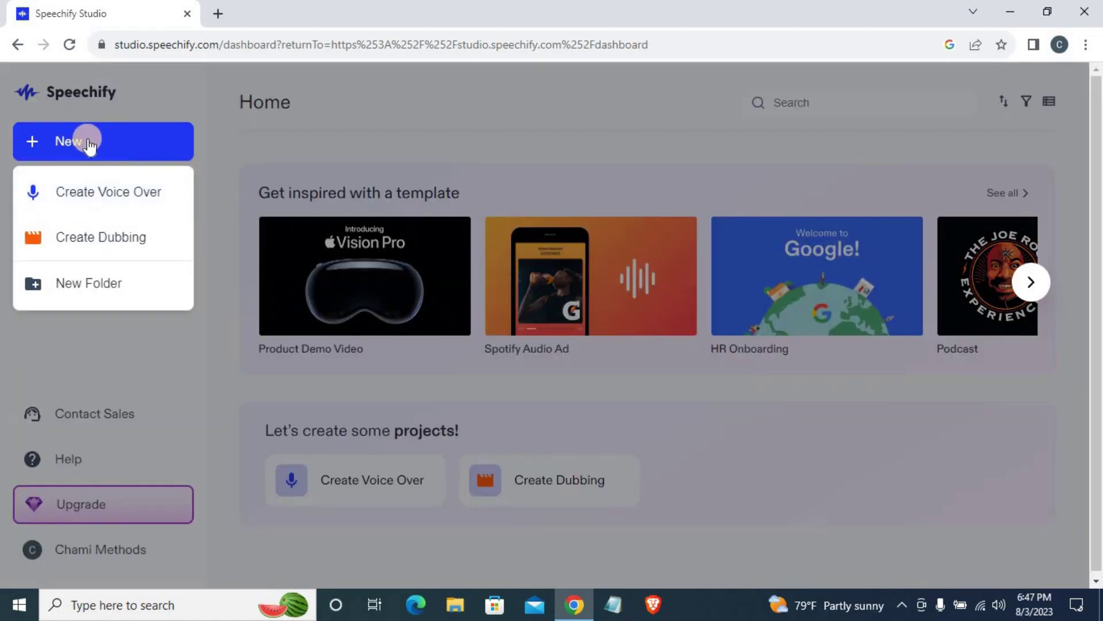
click(97, 196)
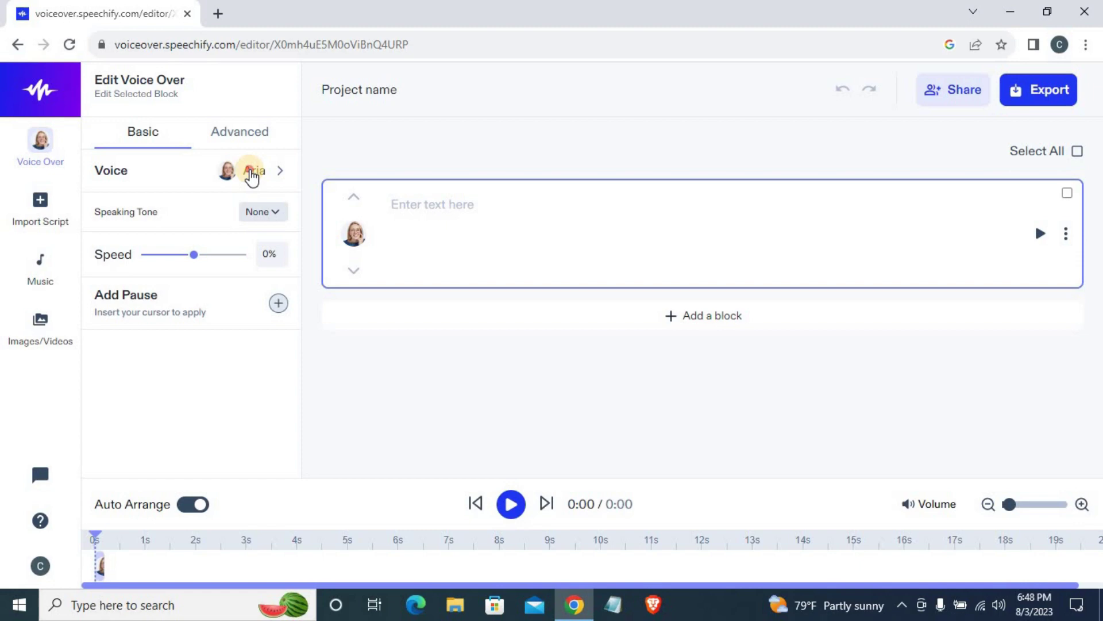
Preview the Ashley voice from the voice list while keeping Aria selected.
click(251, 175)
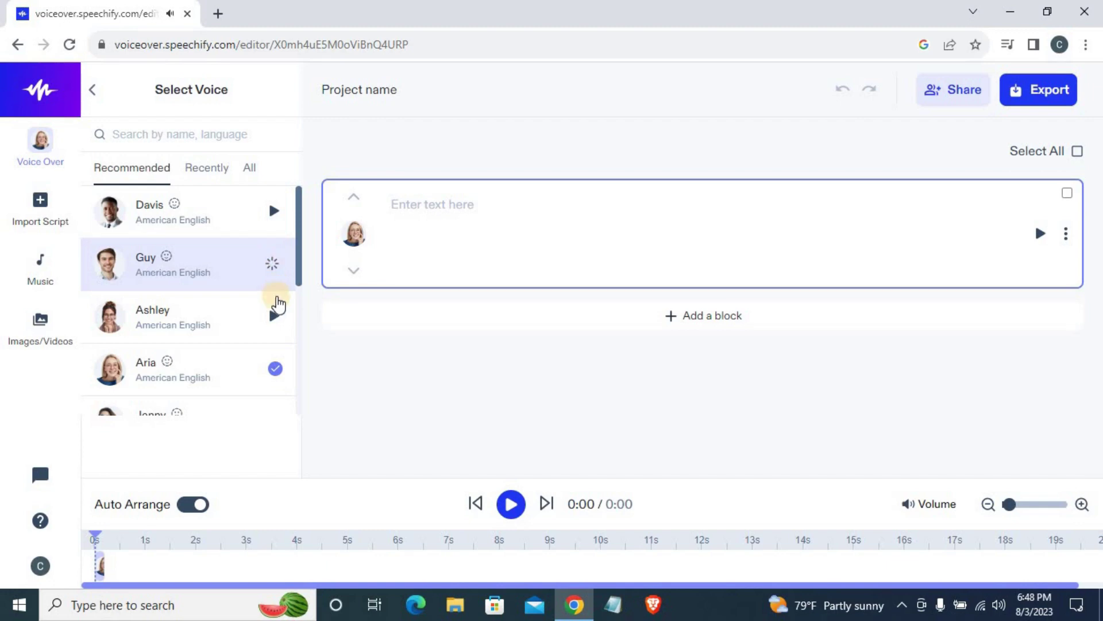
click(275, 318)
scroll(283, 323, down, 3)
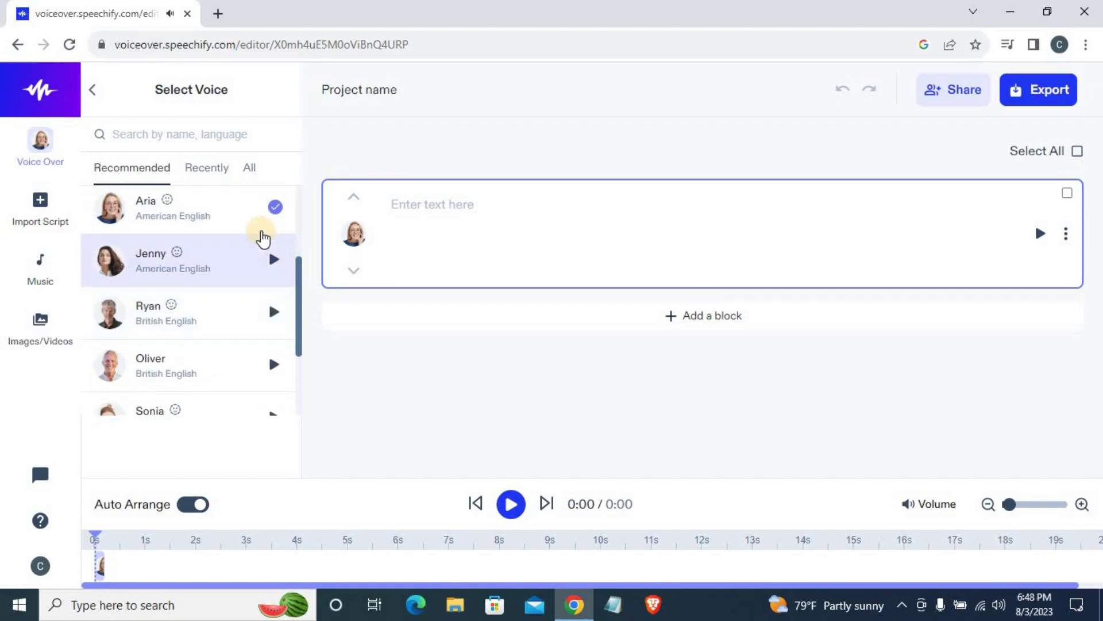
click(275, 210)
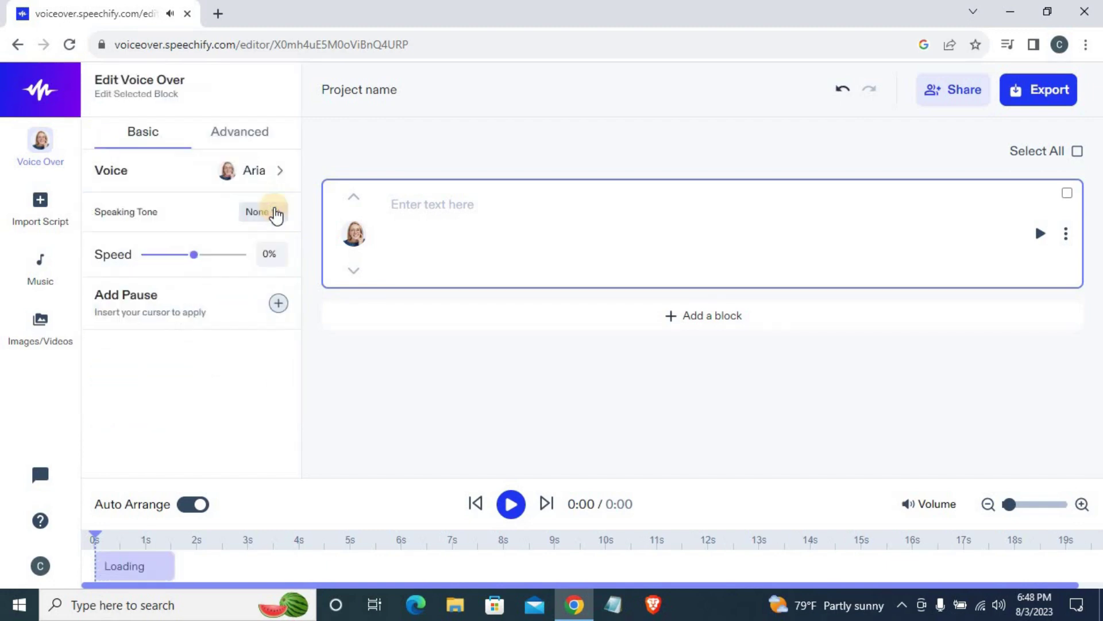
click(276, 173)
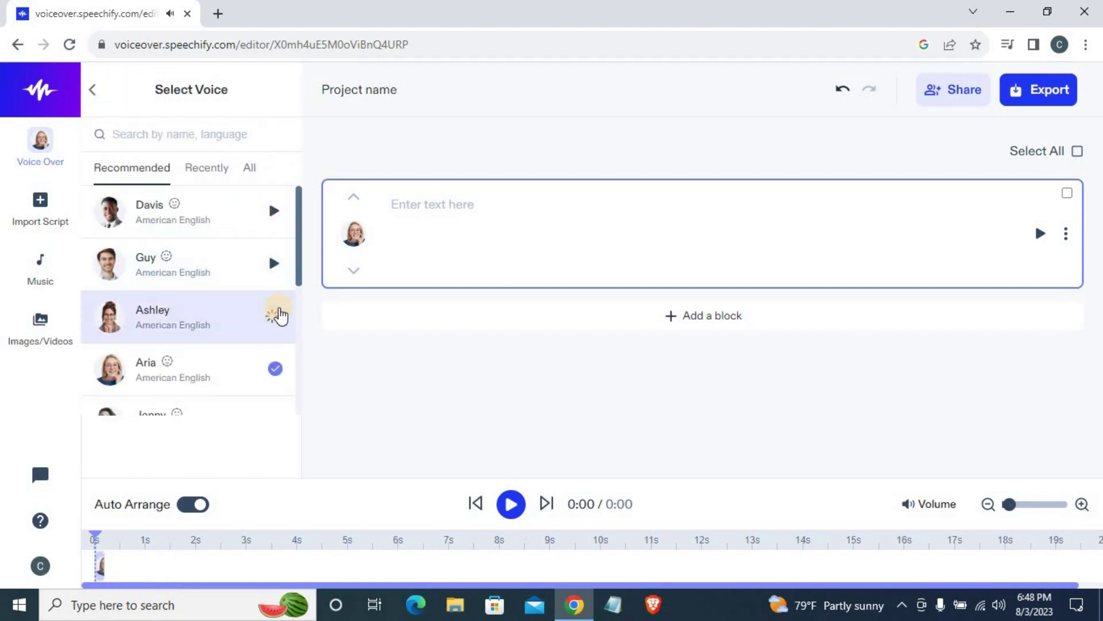
click(275, 320)
click(273, 366)
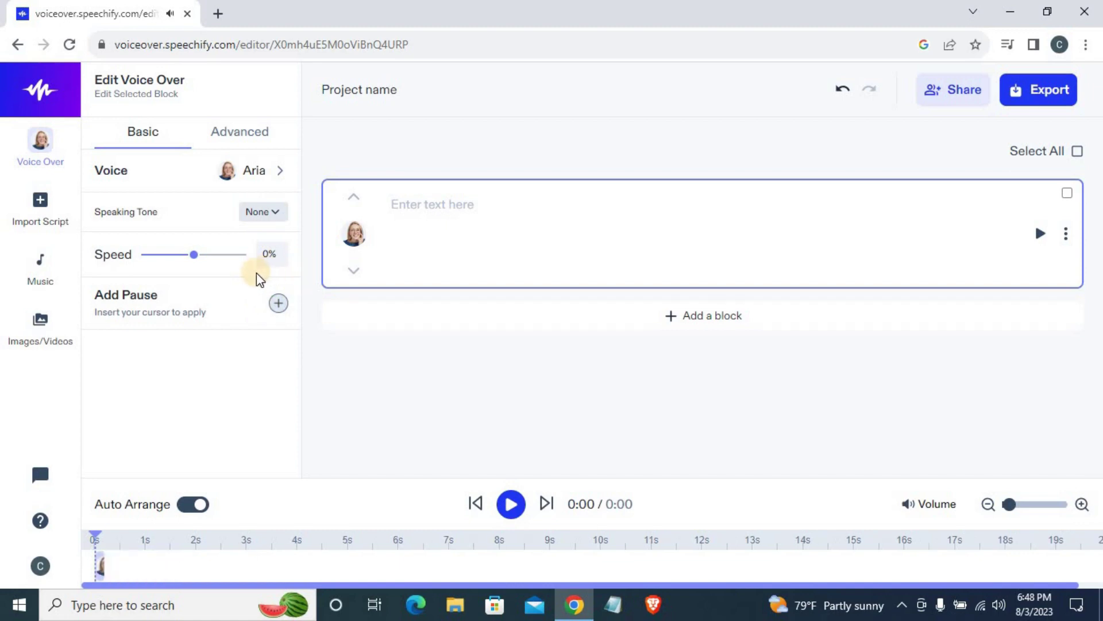
Preview the Maisie voice and select it as the project voice.
click(266, 171)
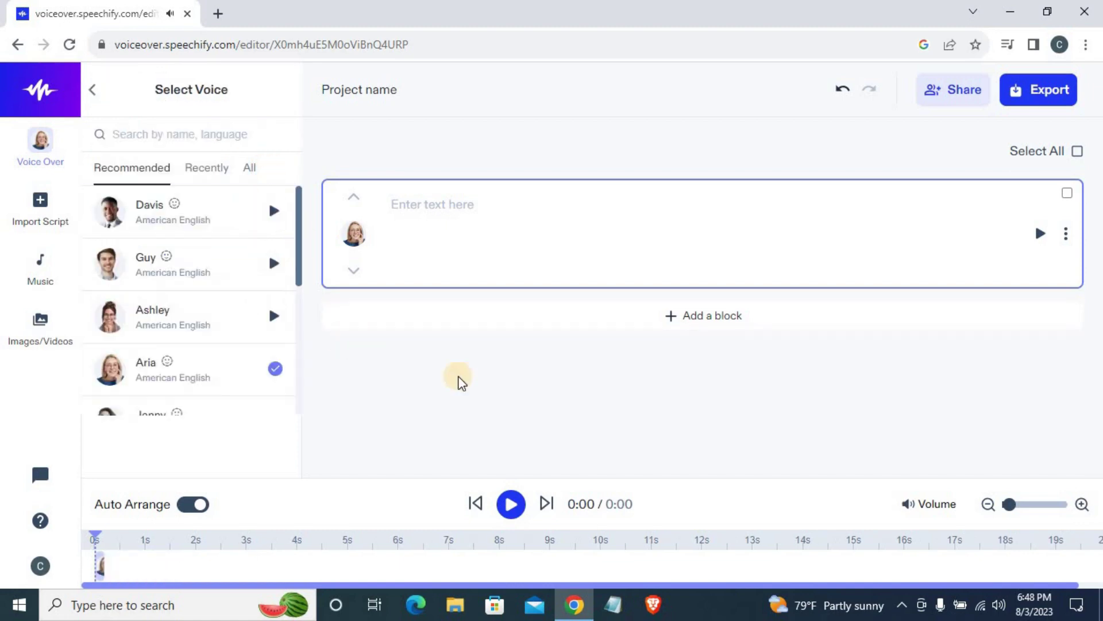
scroll(271, 357, down, 5)
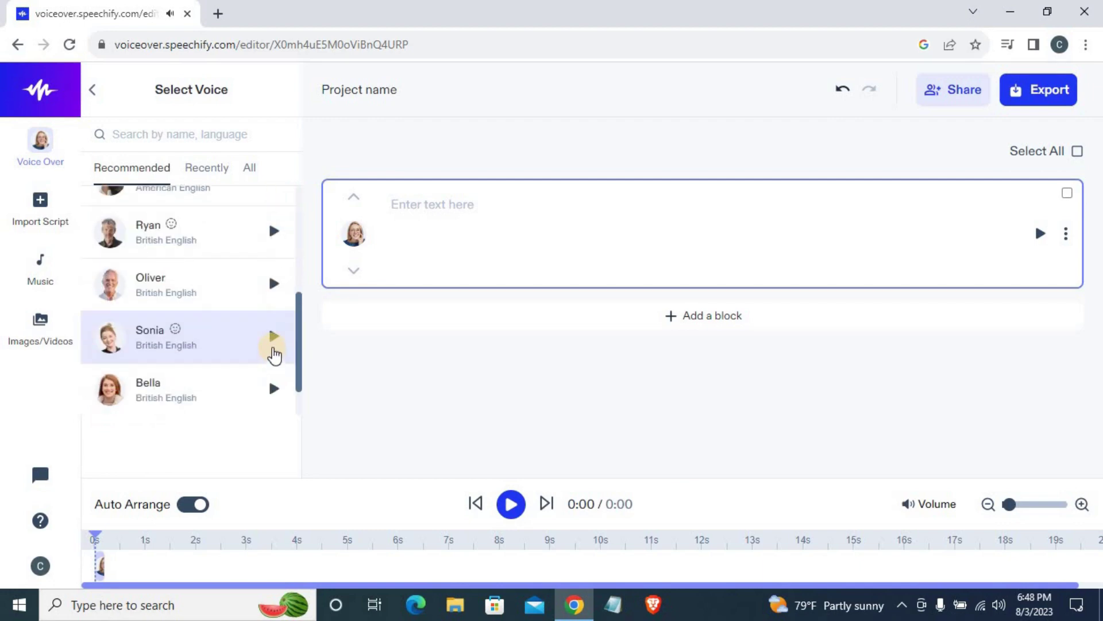
scroll(271, 355, up, 3)
scroll(271, 354, down, 4)
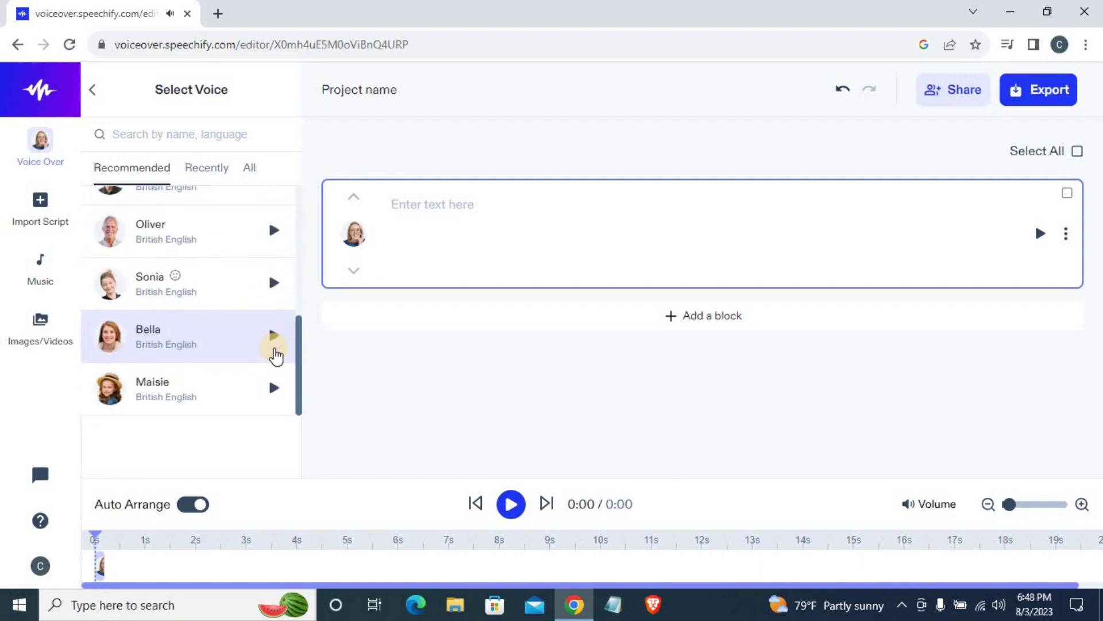
click(418, 386)
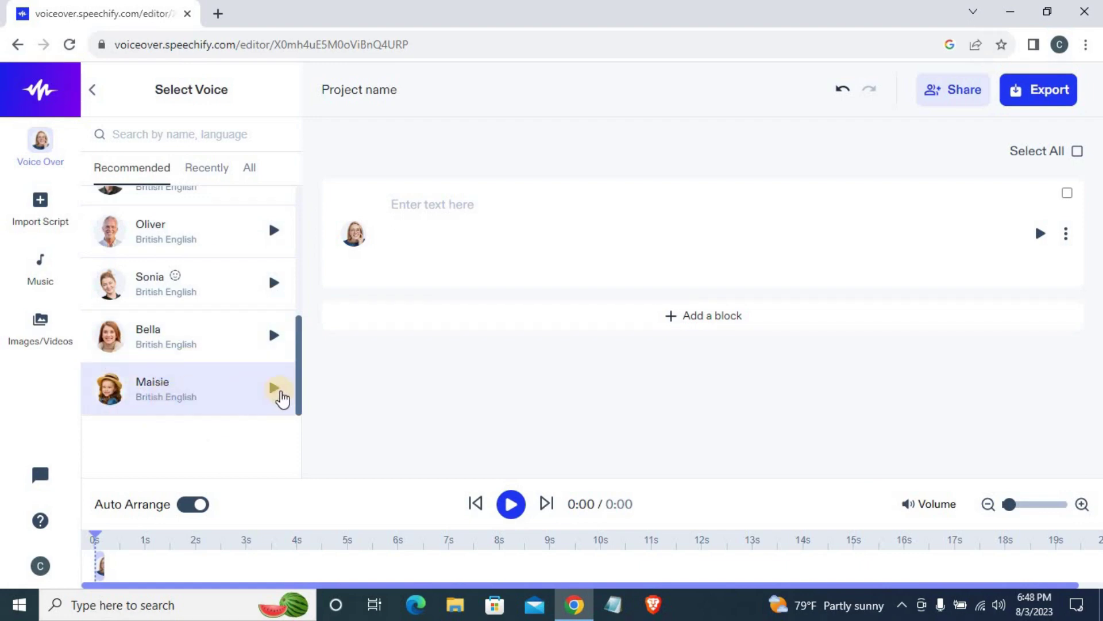
click(275, 394)
click(184, 390)
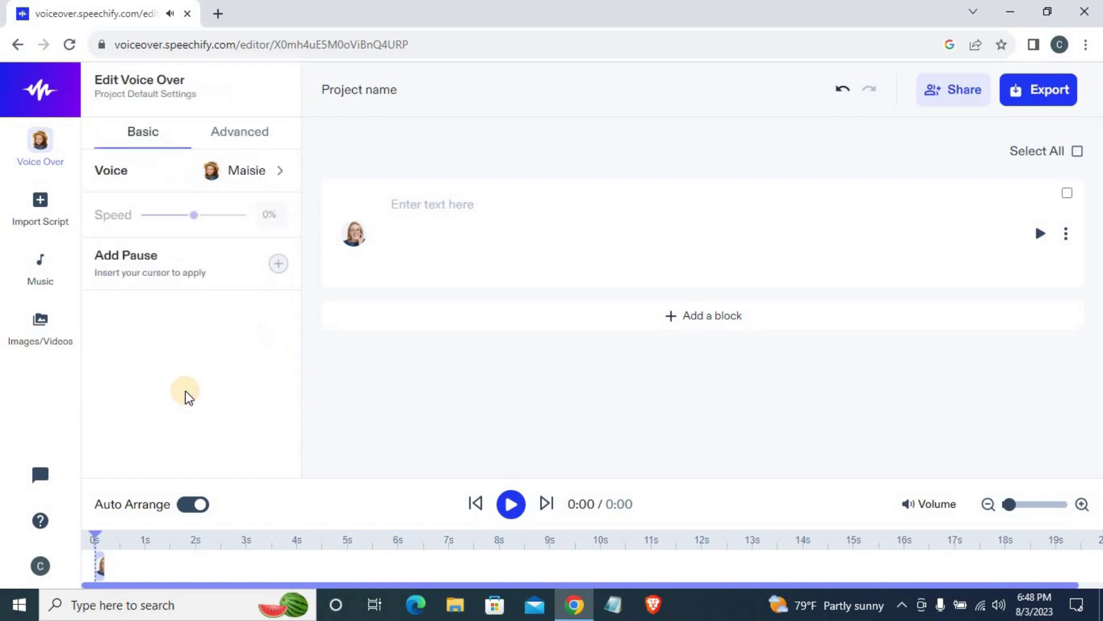
In a new tab, search Google for 'chat gpt' and open the ChatGPT site.
click(217, 17)
click(288, 44)
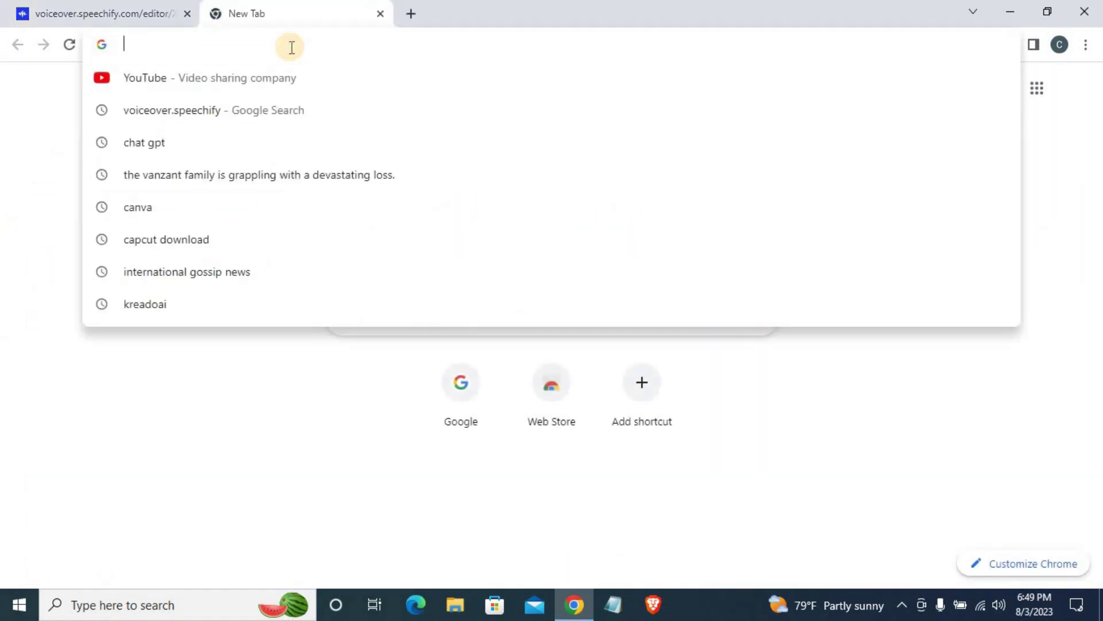
click(177, 138)
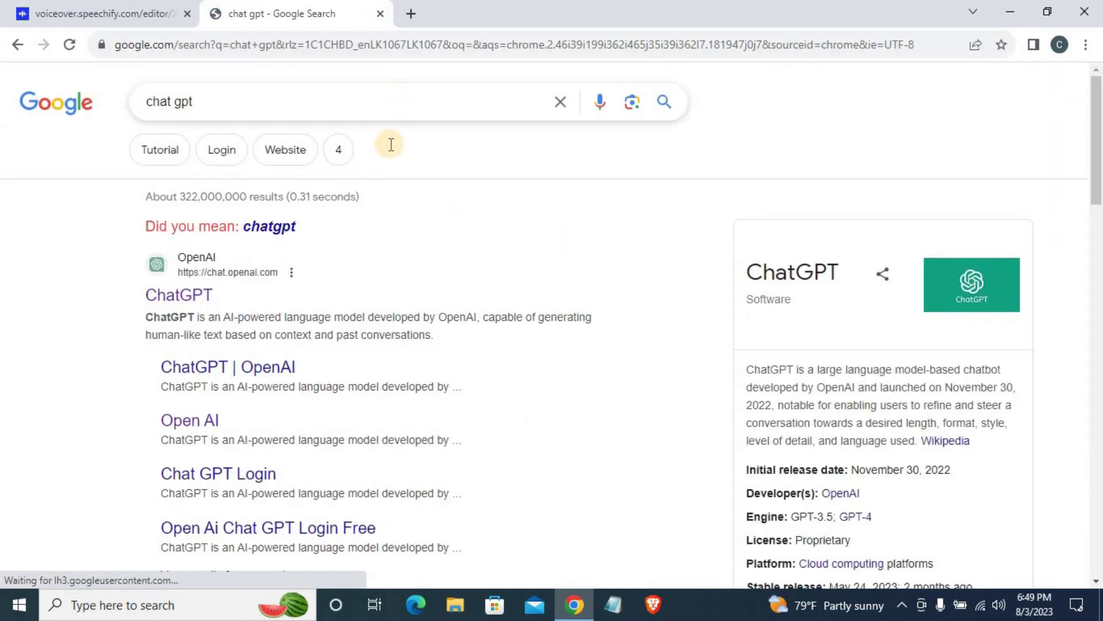
click(173, 295)
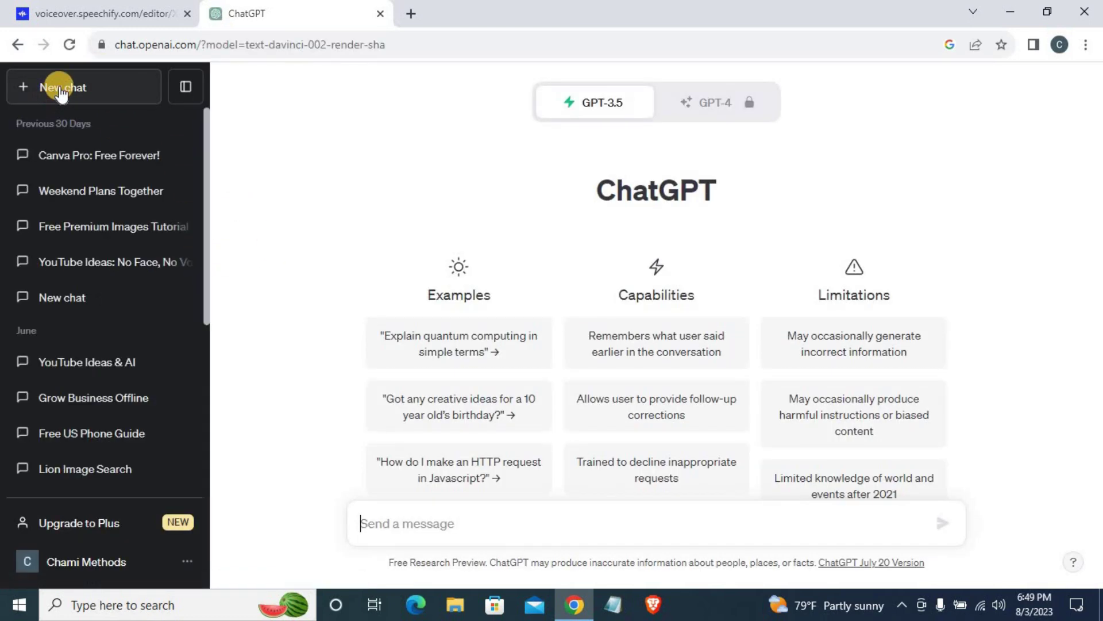
Ask ChatGPT to 'Write a kids story' and stop generation once the story appears.
click(61, 92)
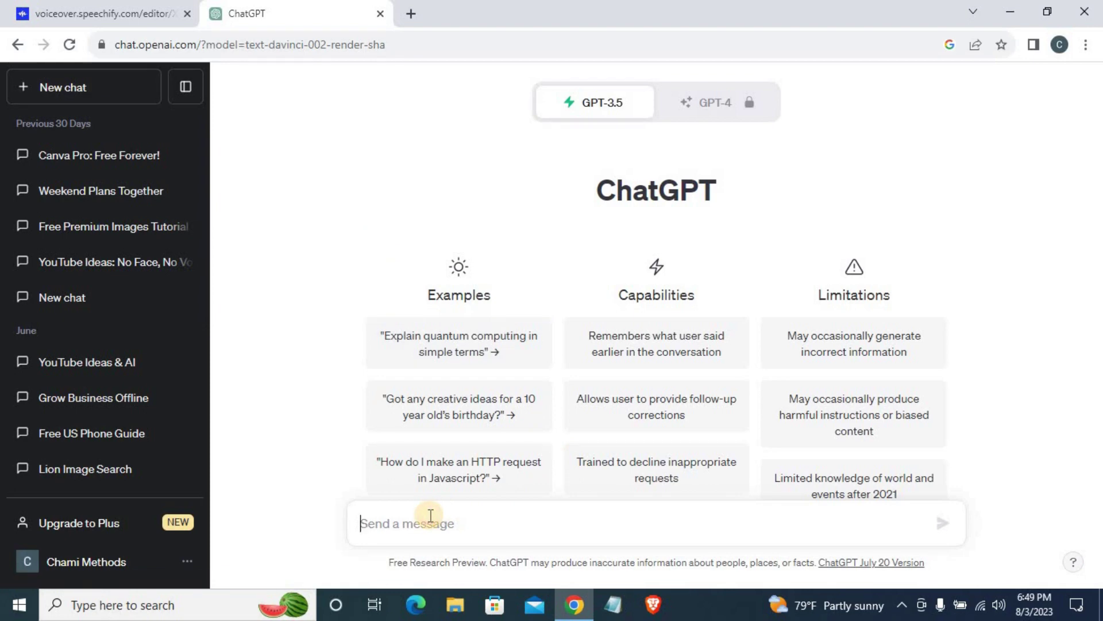
text(Write a kids story)
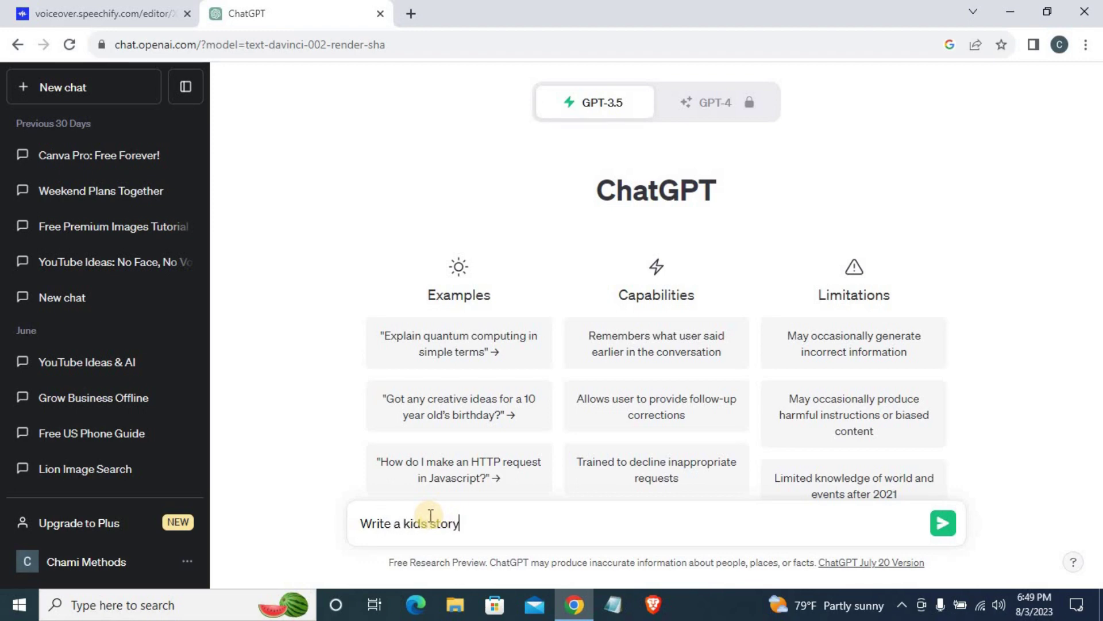
click(945, 522)
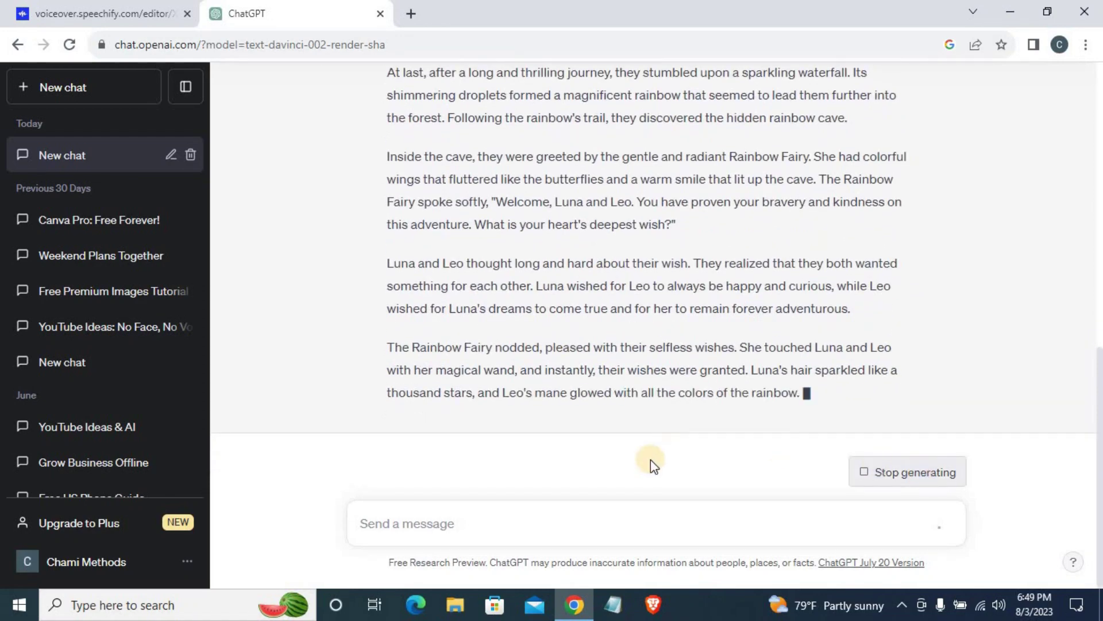
click(906, 475)
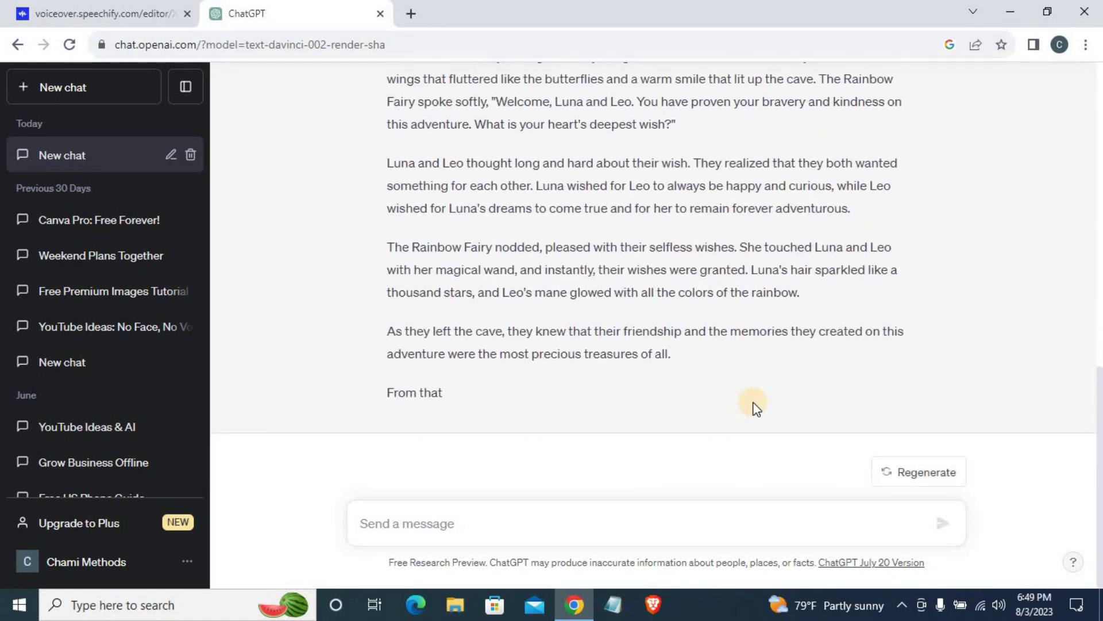
Copy the Luna and Leo story text, ending at 'deepest wish?'.
scroll(655, 384, up, 3)
scroll(656, 382, up, 8)
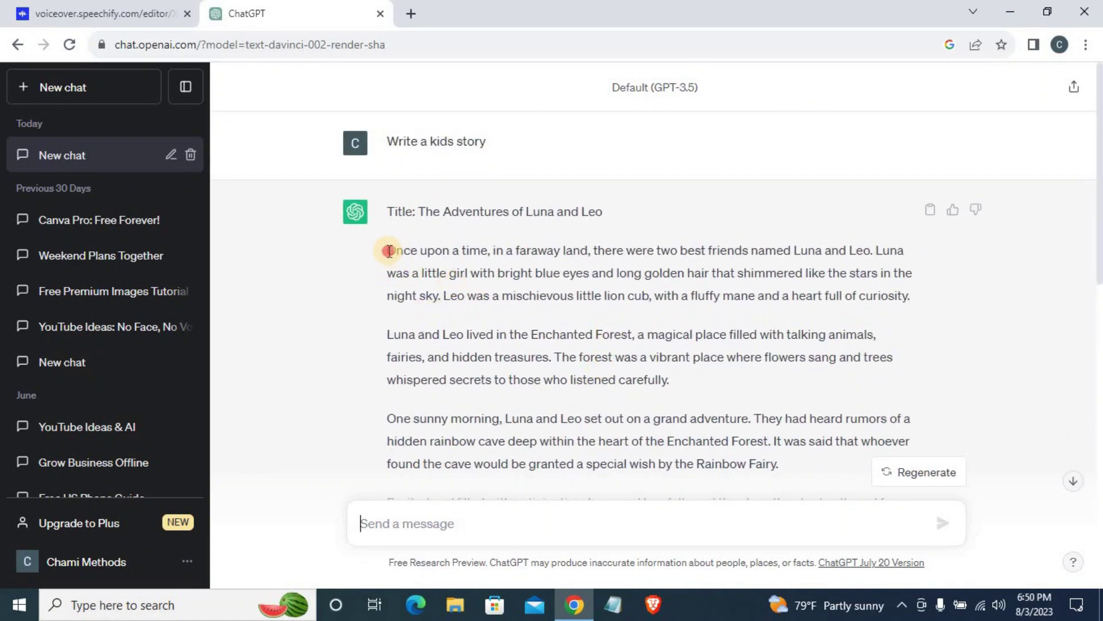
drag(389, 251, 686, 361)
scroll(647, 323, down, 6)
scroll(651, 320, down, 3)
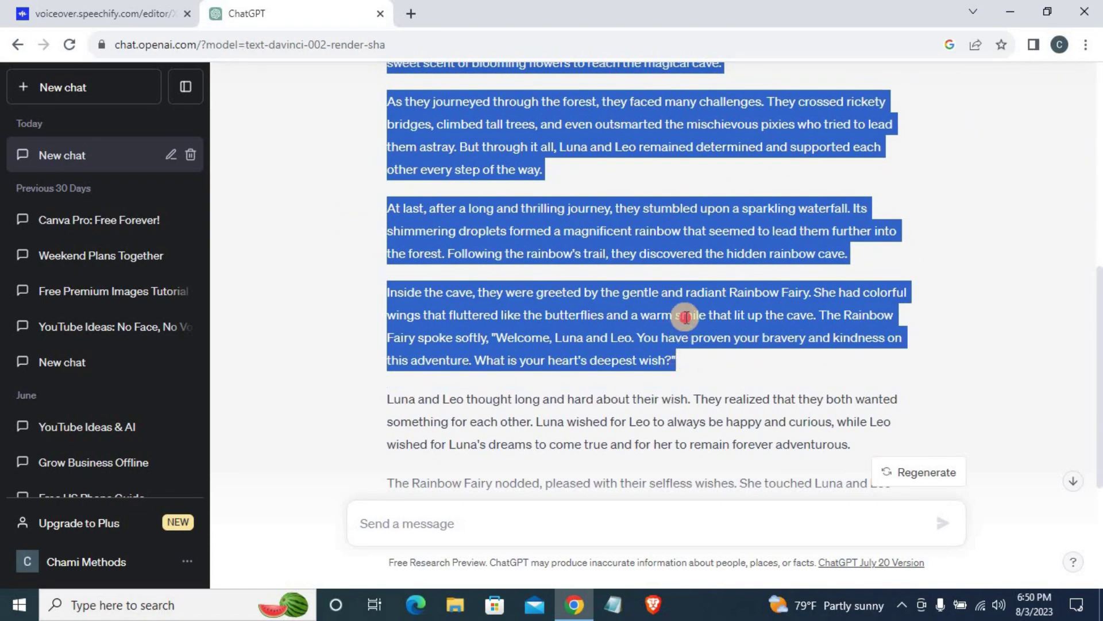
drag(686, 316, 620, 360)
right_click(633, 363)
click(660, 374)
Paste the copied story into the empty Speechify text block.
scroll(623, 257, up, 4)
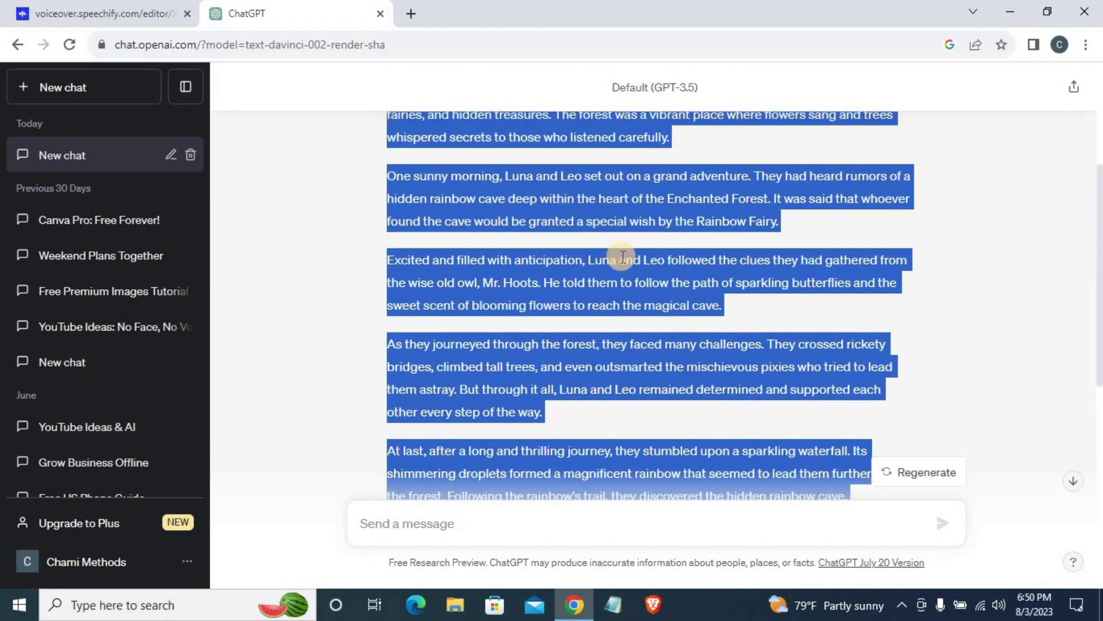
scroll(623, 256, up, 4)
click(144, 11)
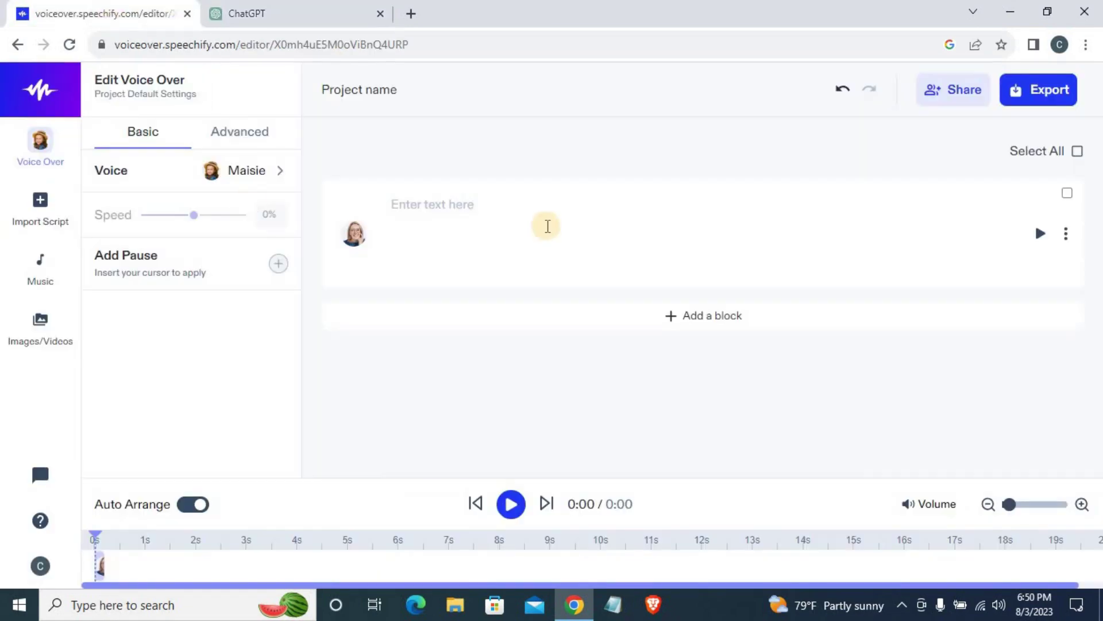
click(430, 202)
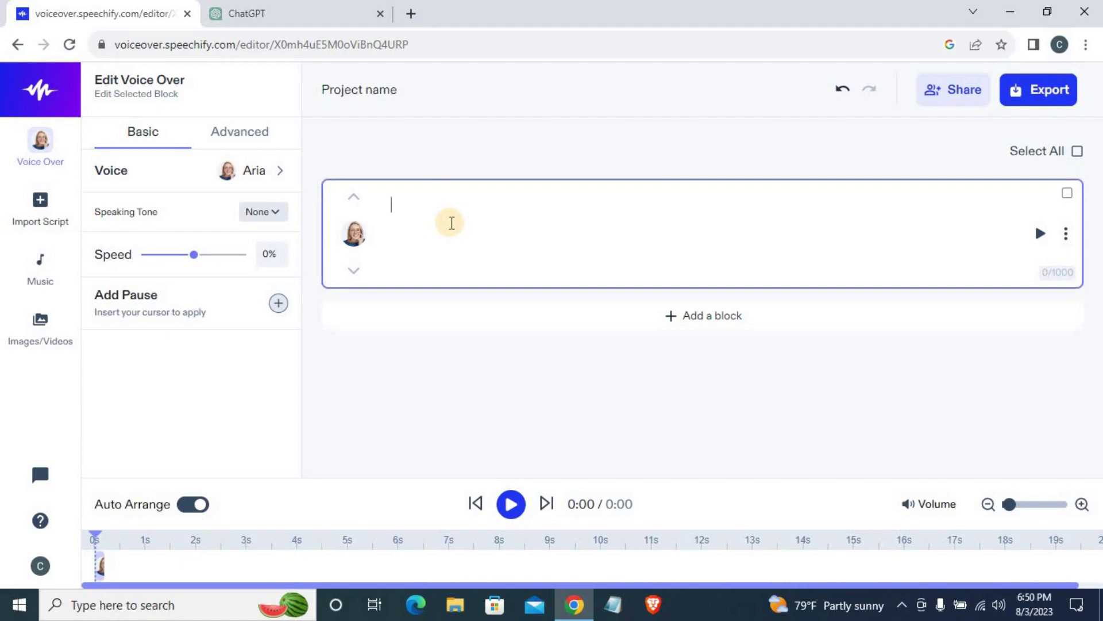
key(ctrl+v)
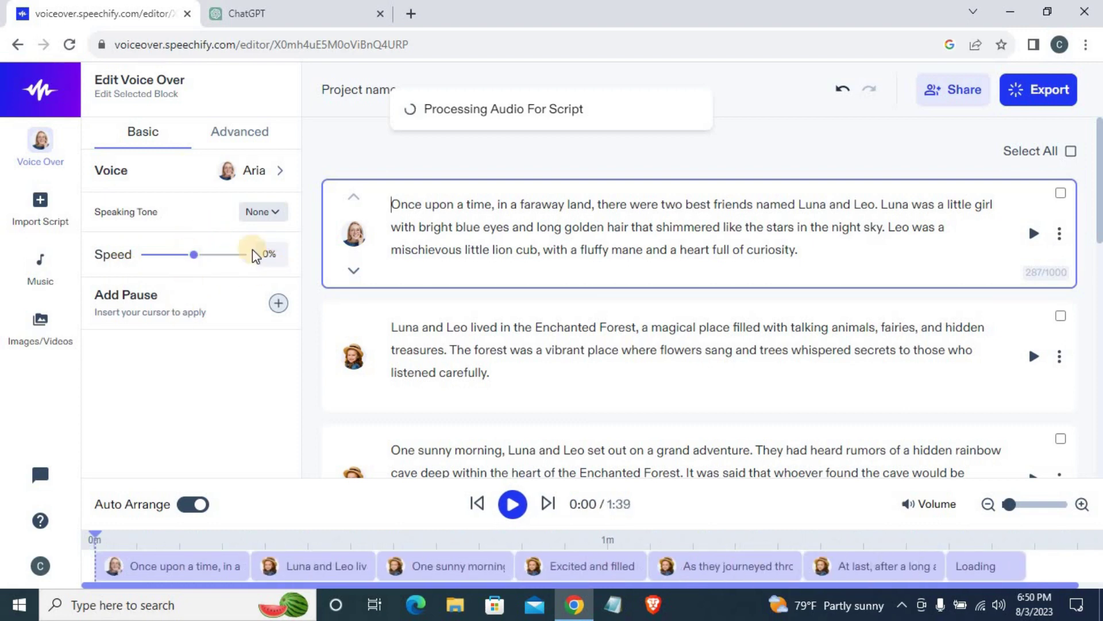
Pick Maisie from the Voice list for the opening story block.
click(280, 171)
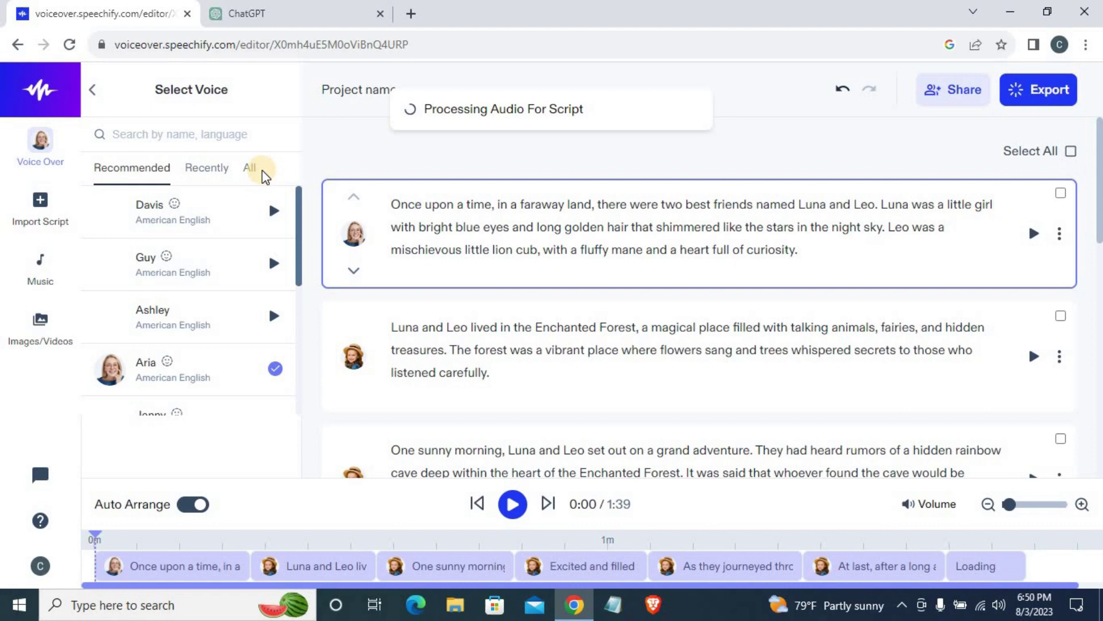
scroll(213, 322, down, 5)
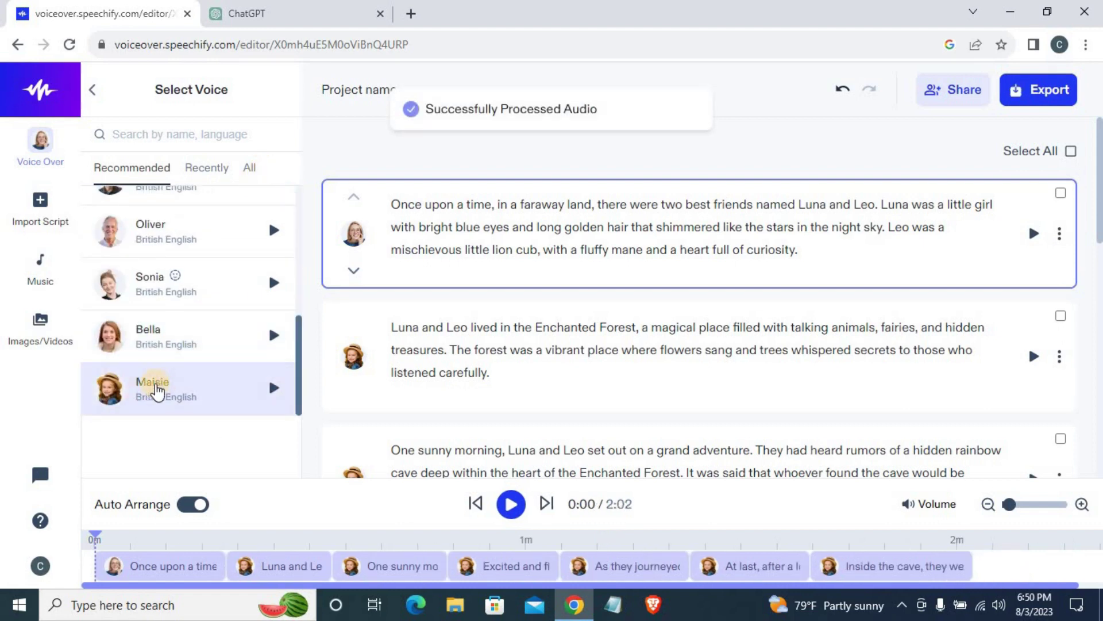
click(156, 390)
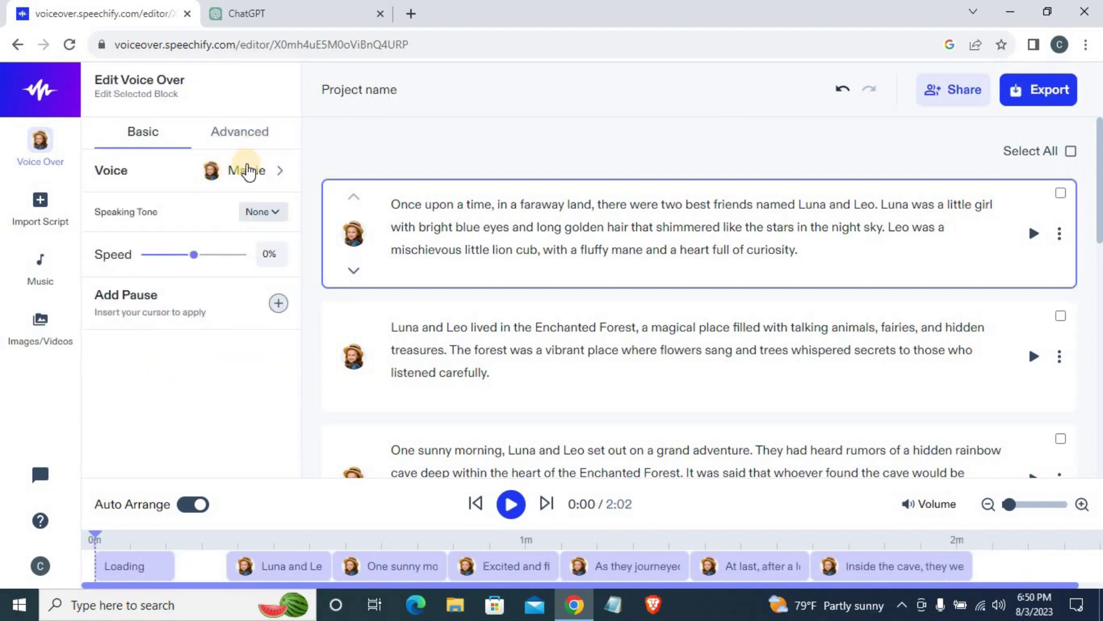
Look through the Speaking Tone options without changing the tone.
click(278, 214)
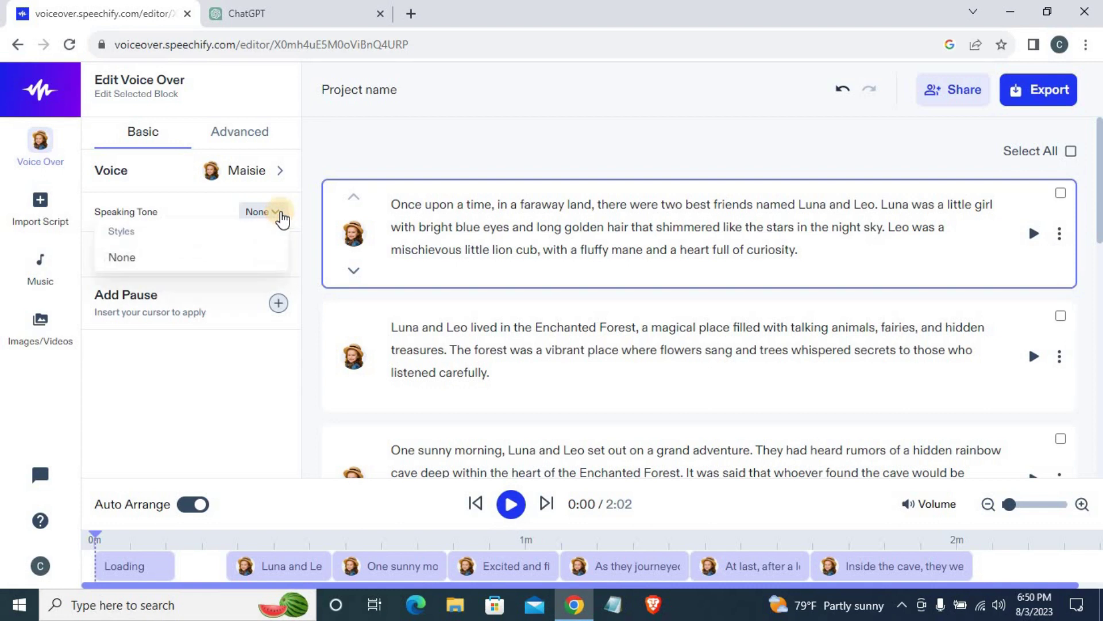
click(230, 411)
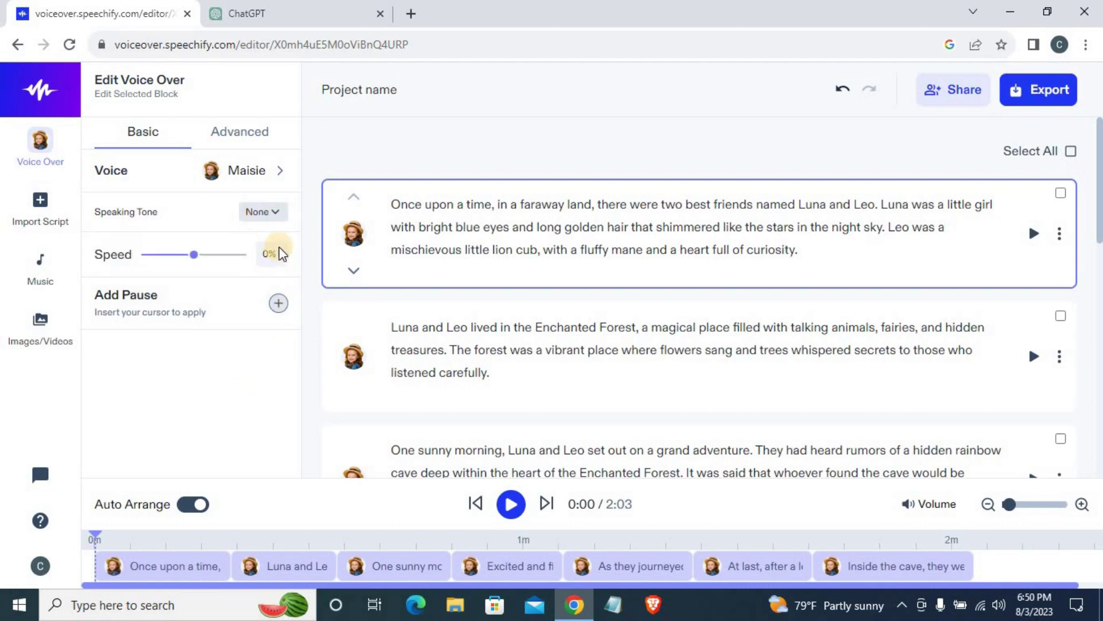
click(270, 213)
click(568, 428)
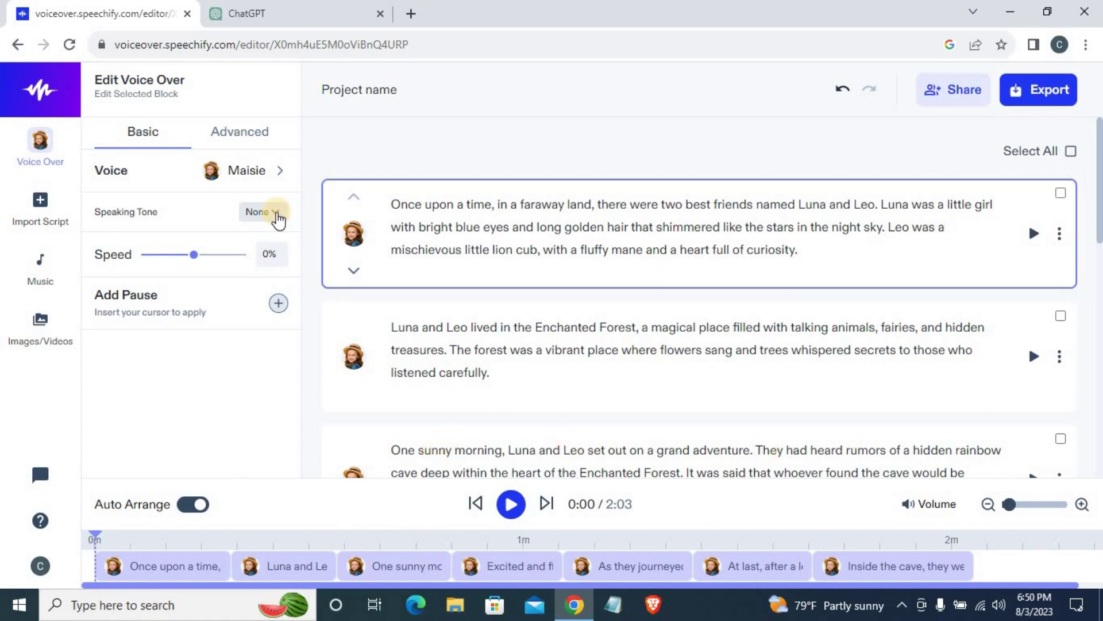
click(279, 217)
click(222, 424)
click(262, 224)
click(209, 392)
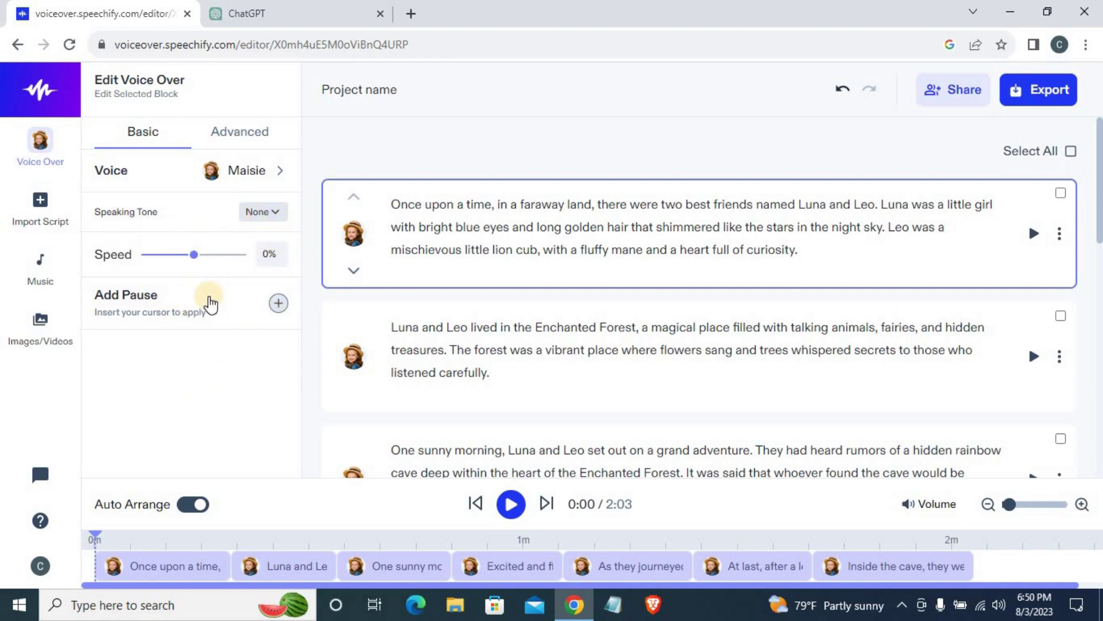
Set the opening block's Speed slider to -5%, leaving the speaking tone unchanged.
drag(192, 262, 189, 262)
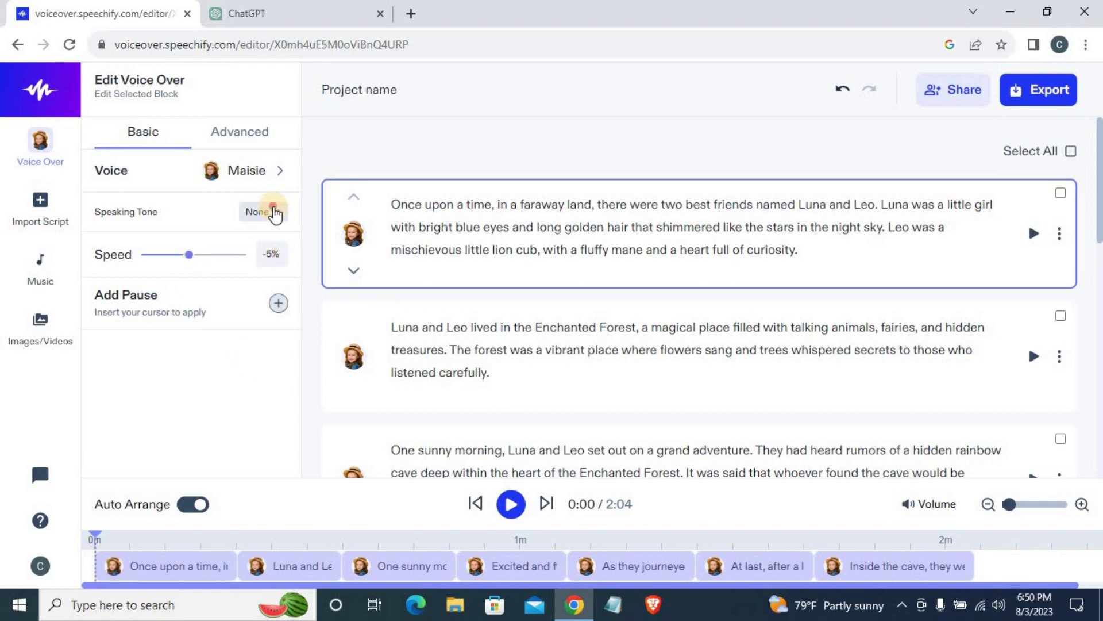
click(274, 211)
click(274, 212)
click(274, 212)
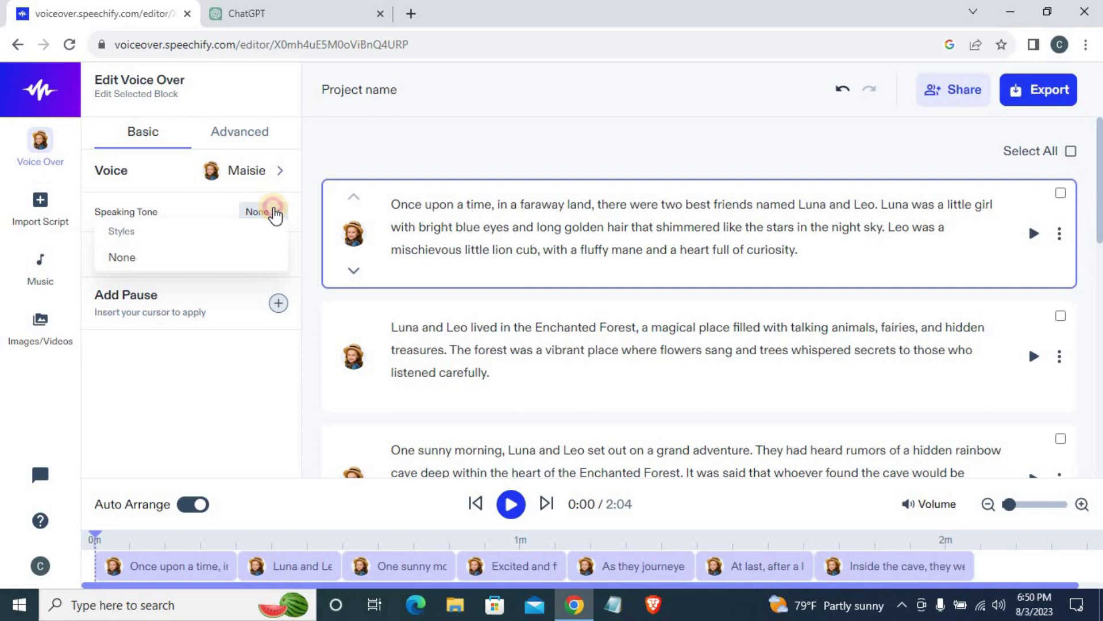
click(274, 212)
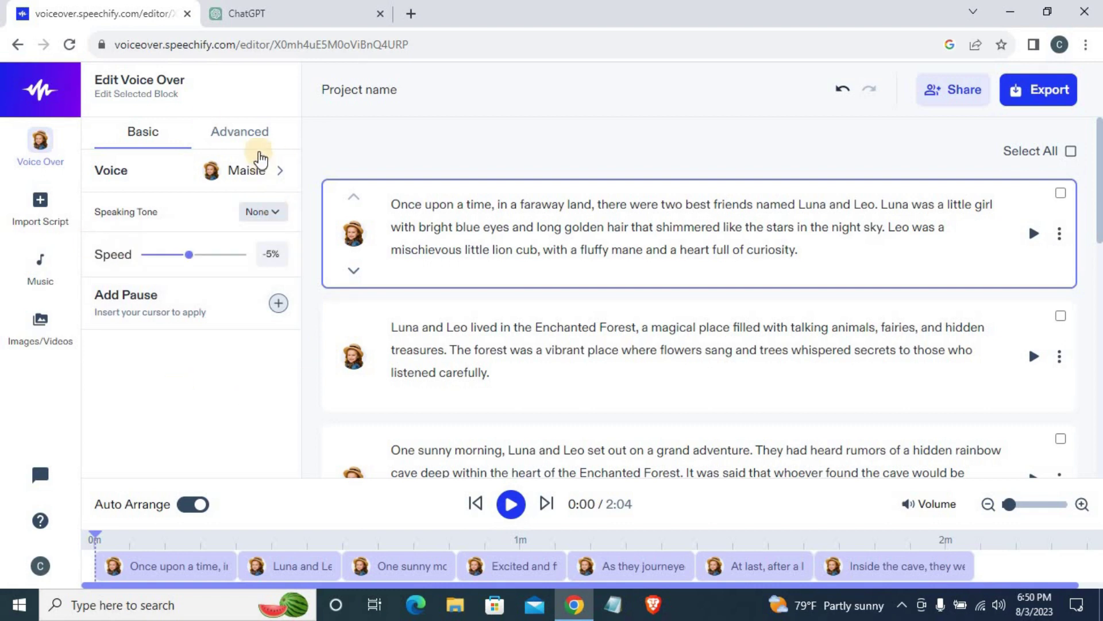
Review Advanced pitch and volume (0%) and zoom the timeline in to read clip text.
click(243, 140)
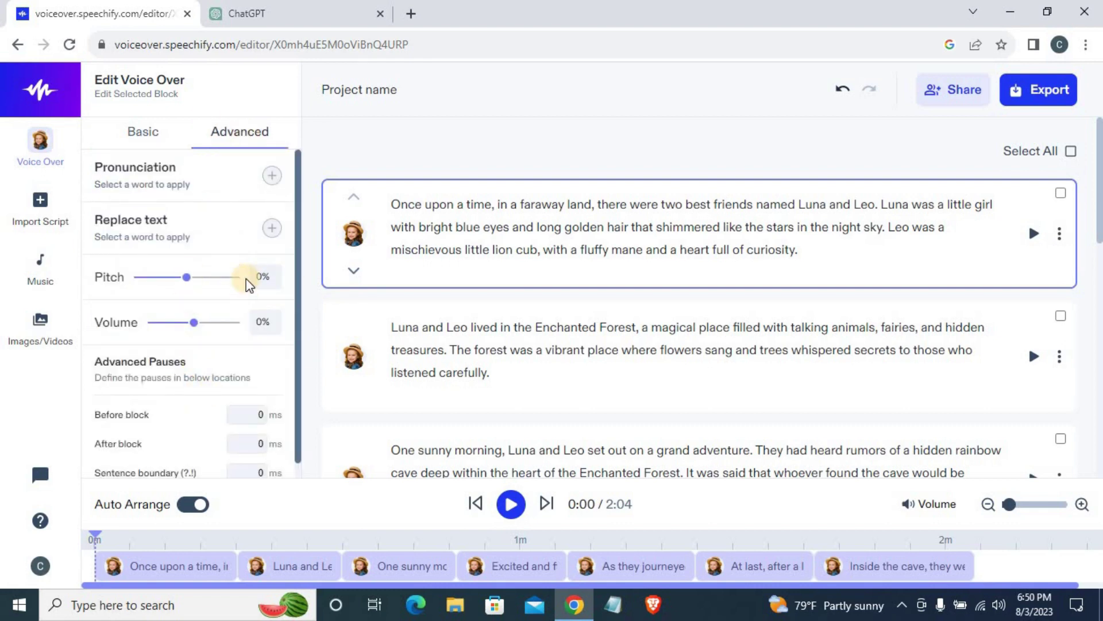
scroll(149, 332, down, 1)
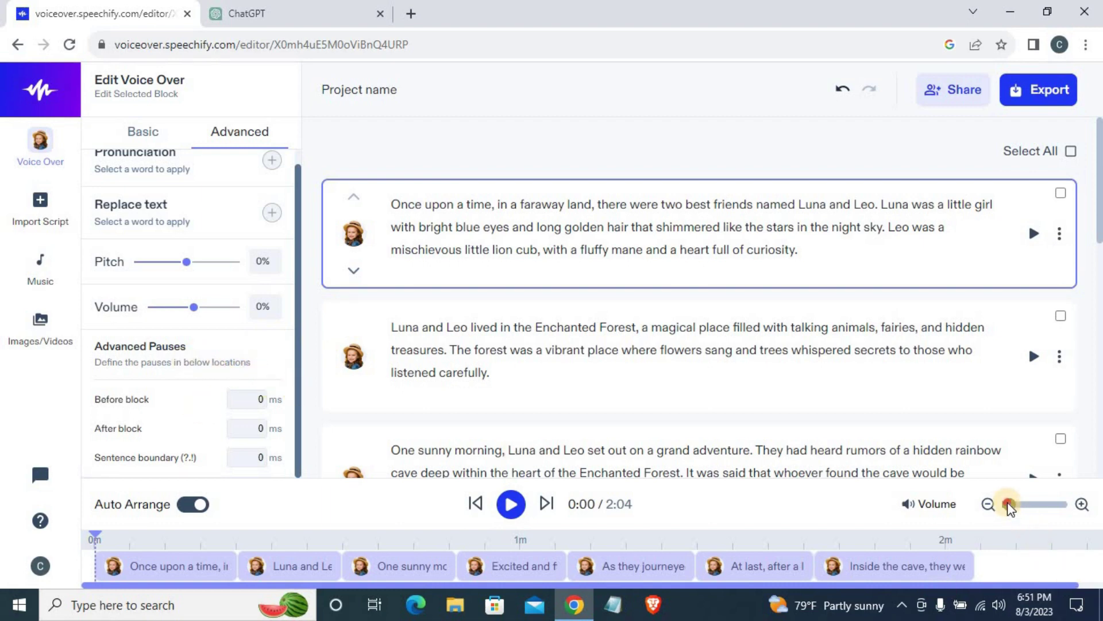
mouse_move(1010, 504)
mouse_down()
mouse_move(1055, 511)
mouse_move(1025, 511)
mouse_up()
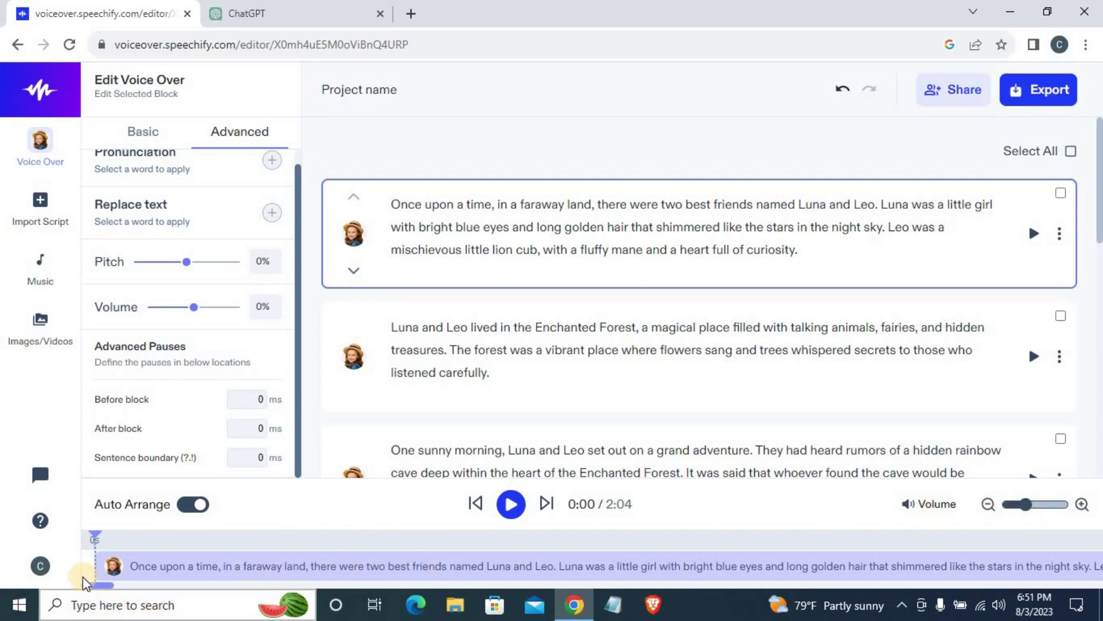
scroll(172, 201, up, 1)
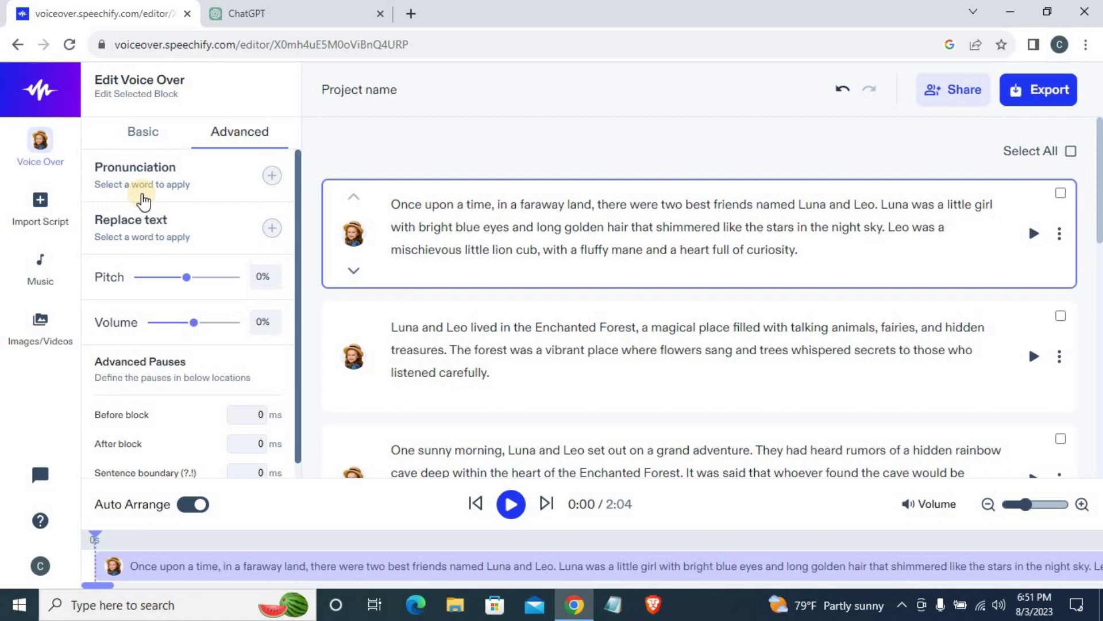
click(129, 133)
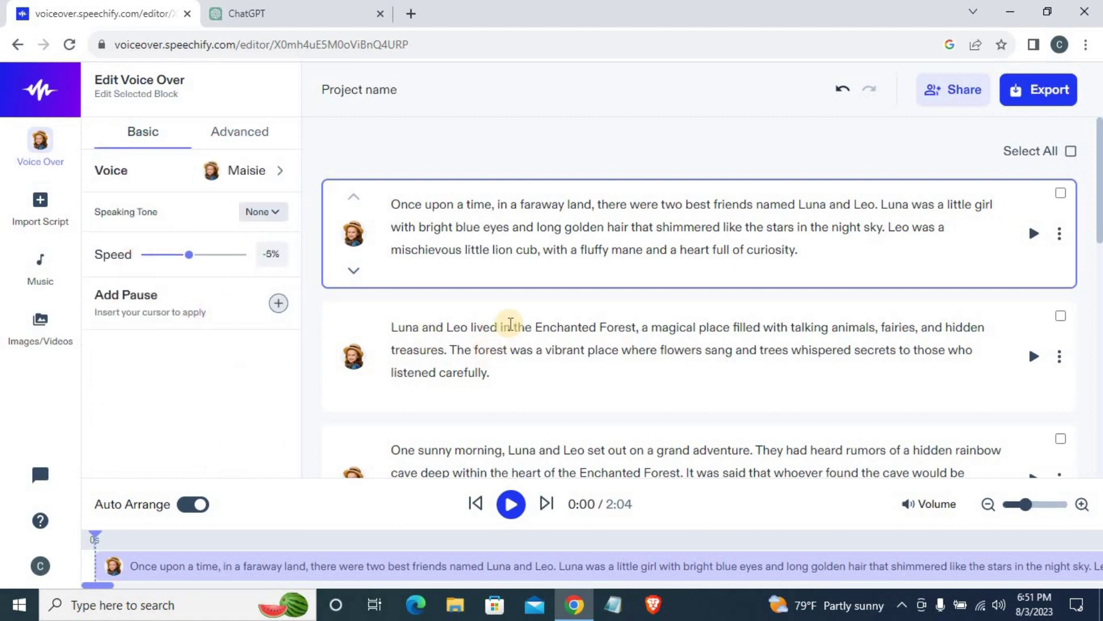
Play the Maisie voice-over from the start and pause it at 0:22.
click(510, 504)
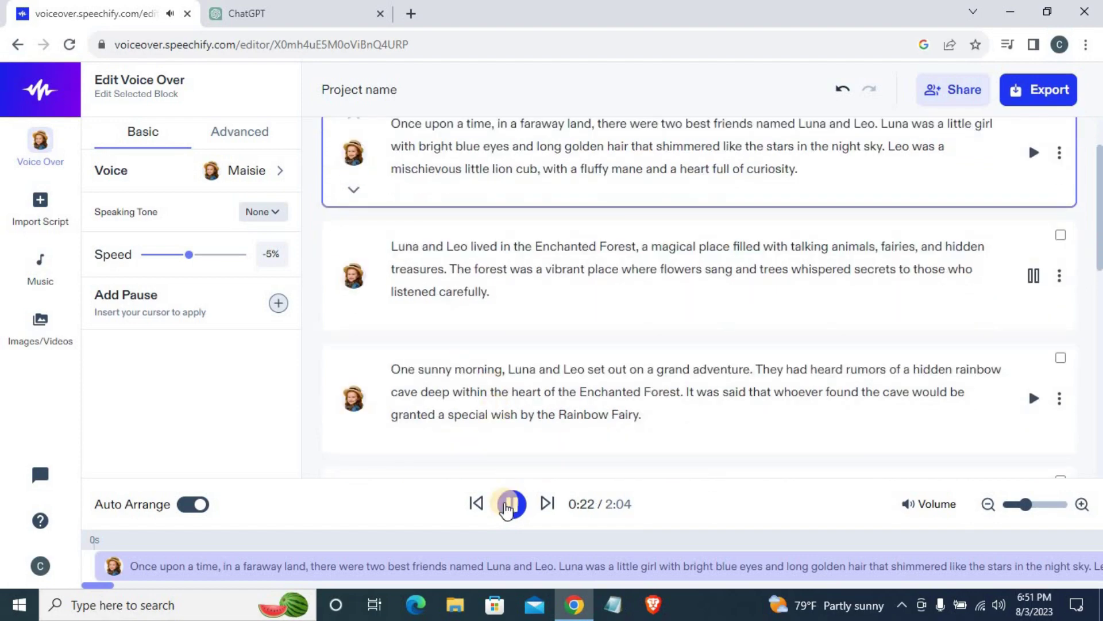
click(511, 503)
scroll(374, 276, up, 1)
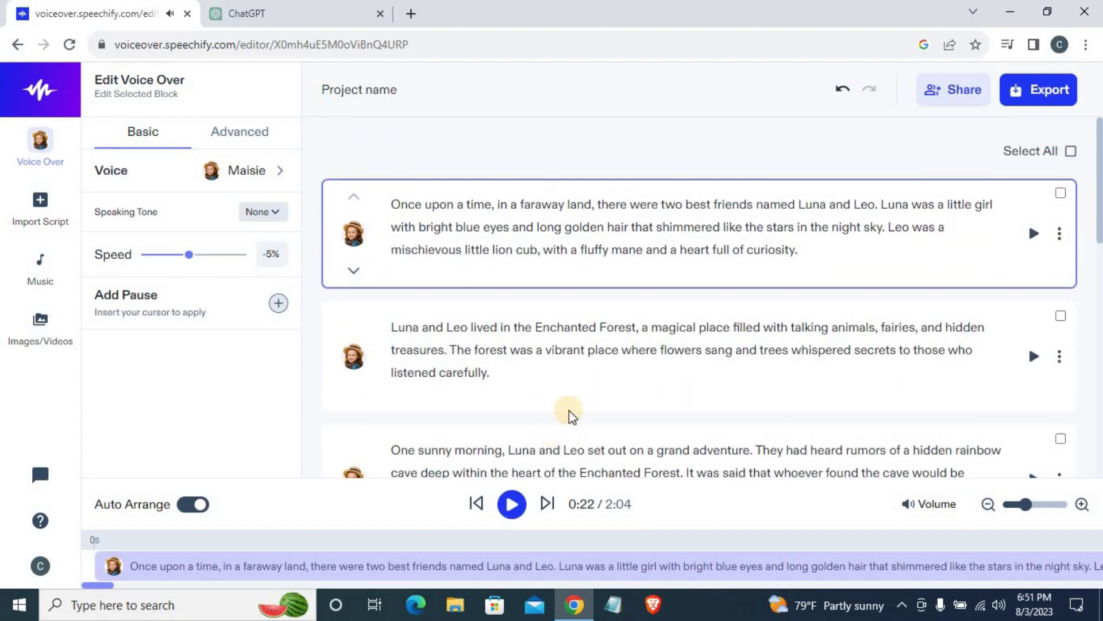
scroll(571, 374, down, 3)
scroll(632, 359, down, 2)
scroll(632, 352, up, 5)
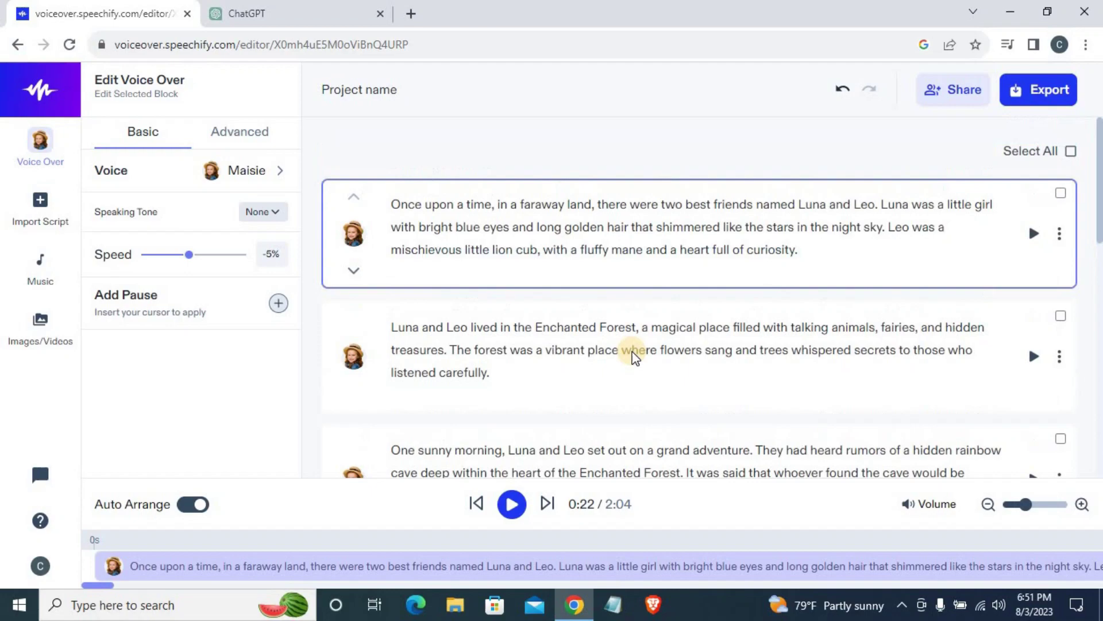
scroll(660, 347, down, 7)
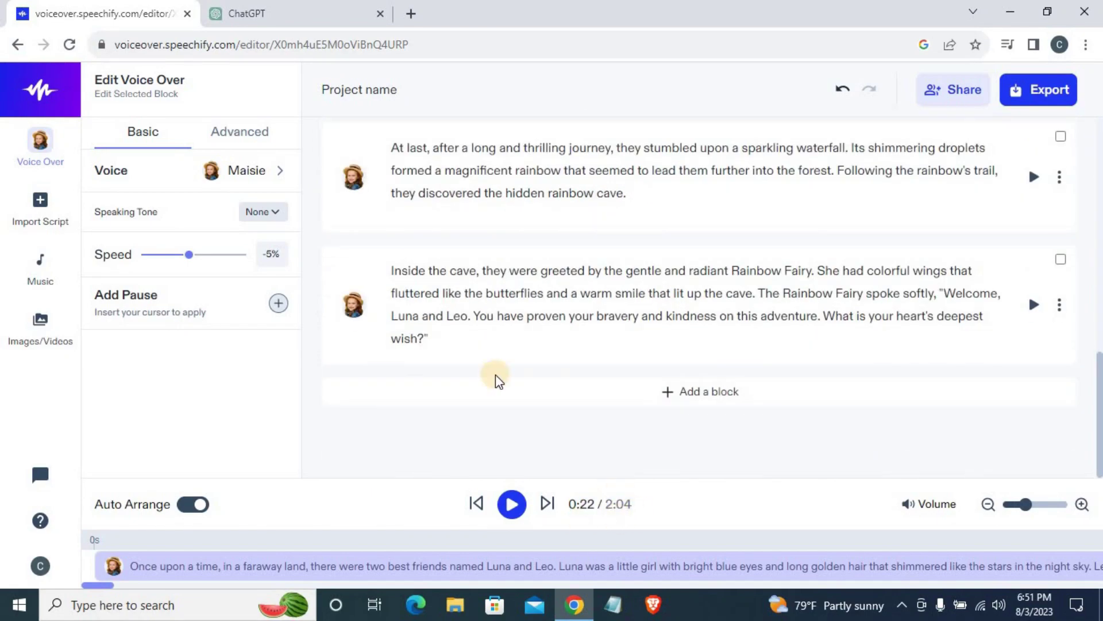
scroll(494, 377, up, 5)
scroll(534, 289, up, 3)
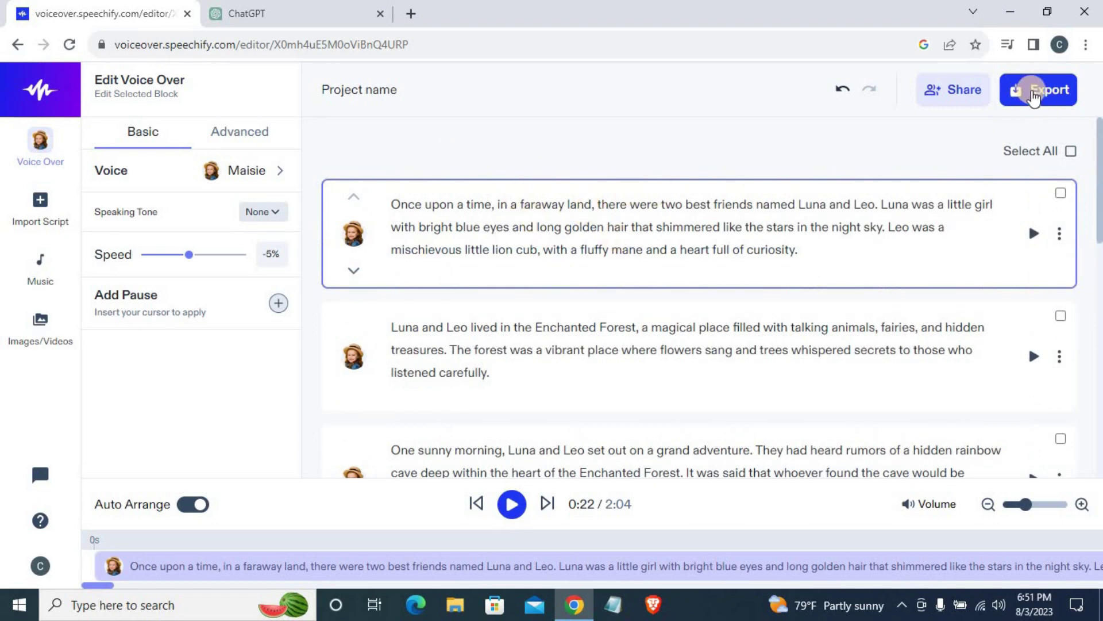
Try exporting the voice-over, then close the 'Exporting is a Premium feature' notice.
click(1033, 96)
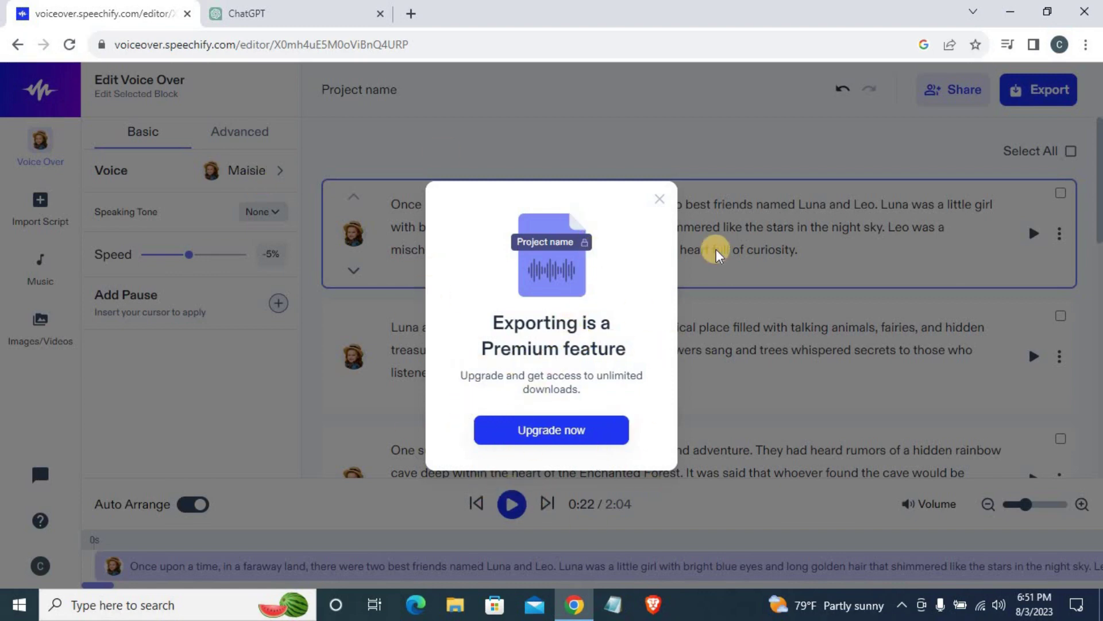
click(658, 198)
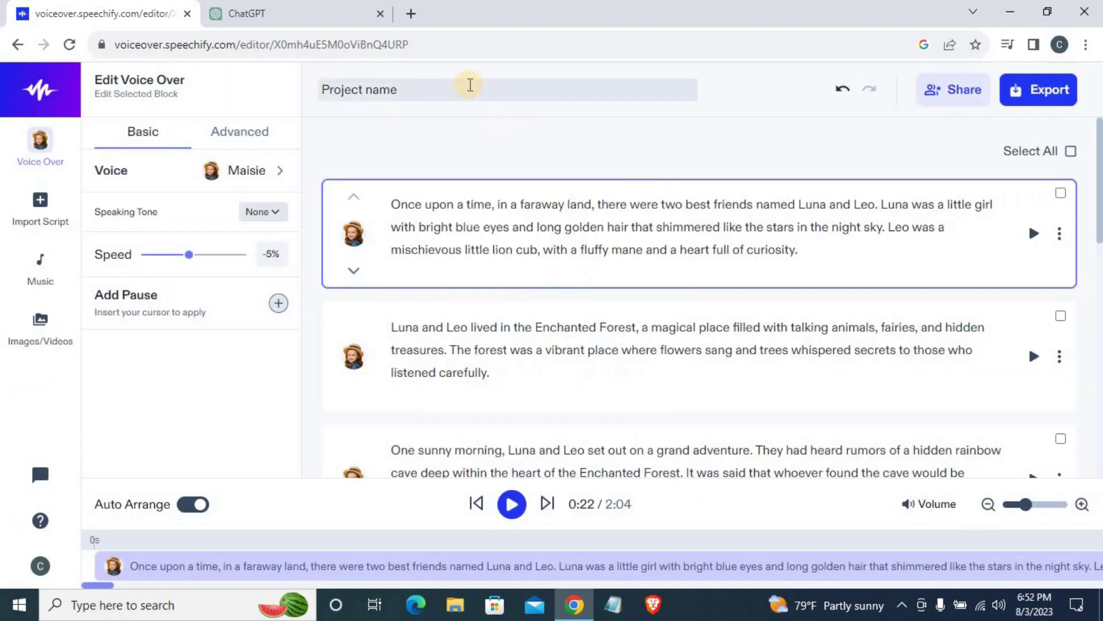
In a new Chrome tab, search Google for 'free sound recorder'.
click(410, 15)
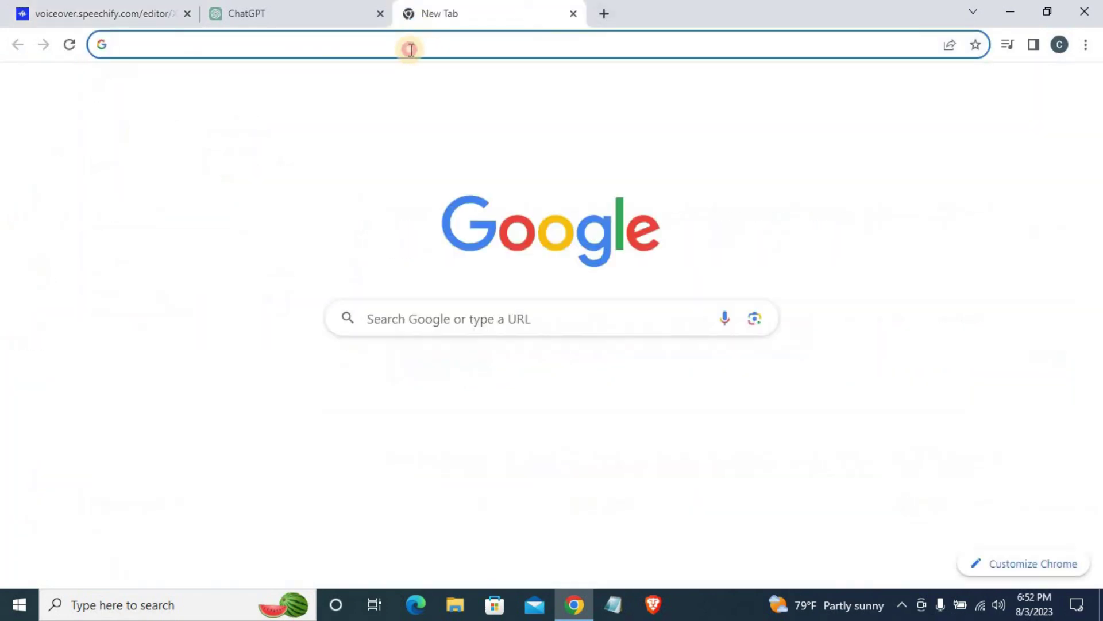
click(411, 46)
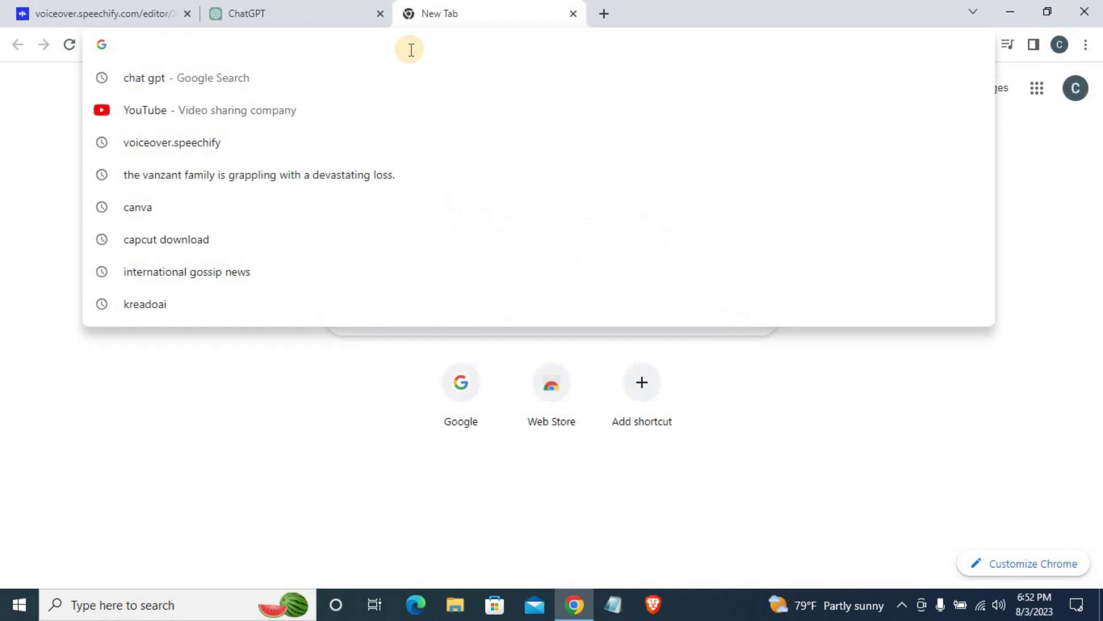
text(f)
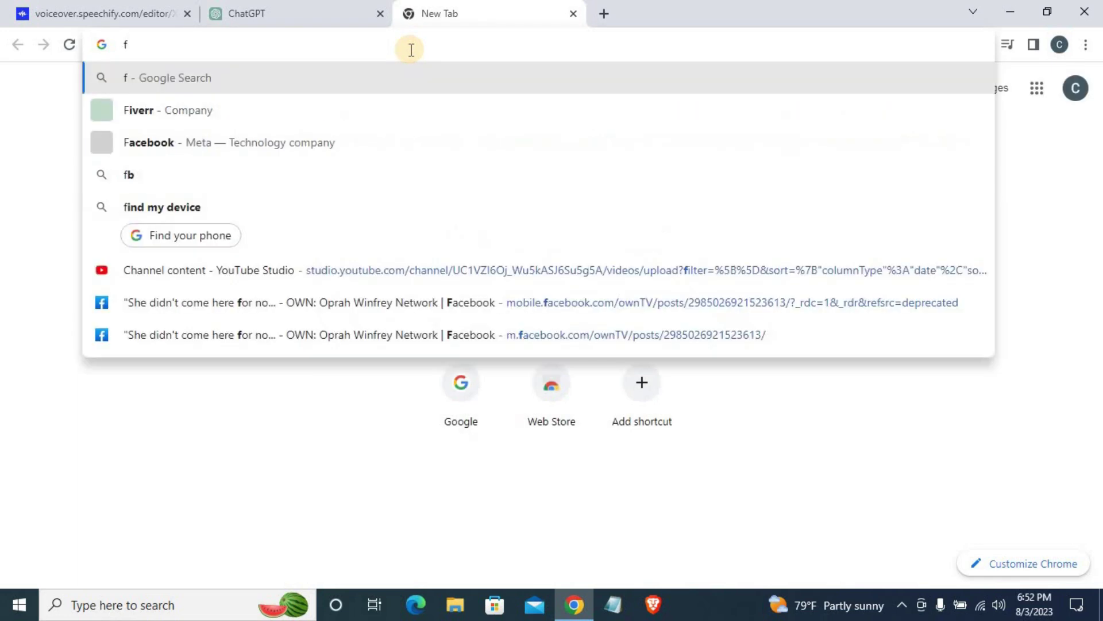
text(ree so)
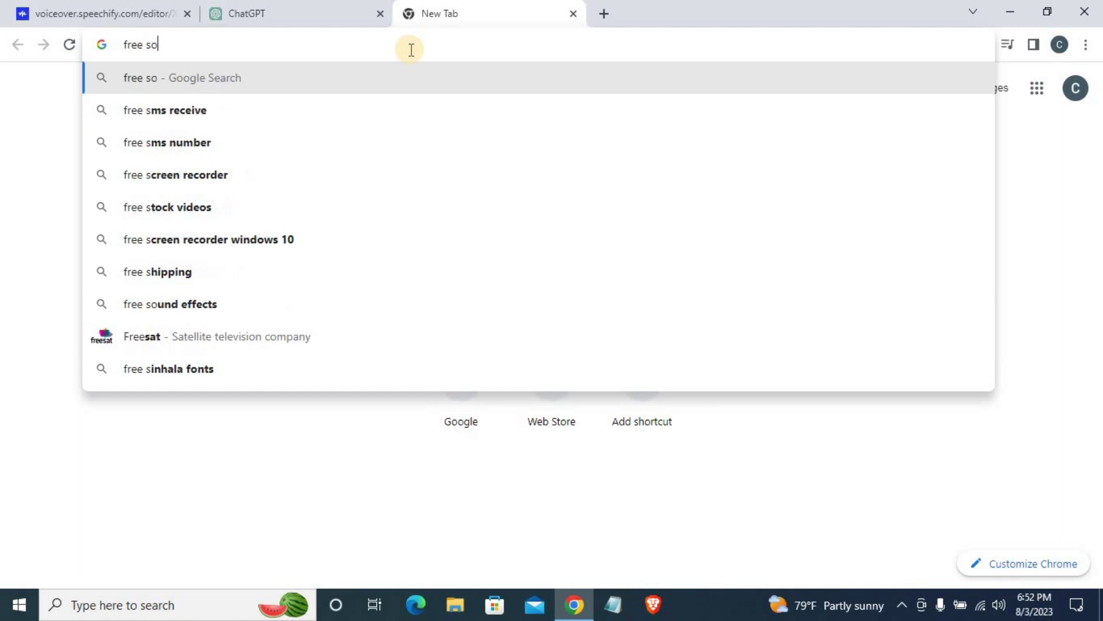
text(und )
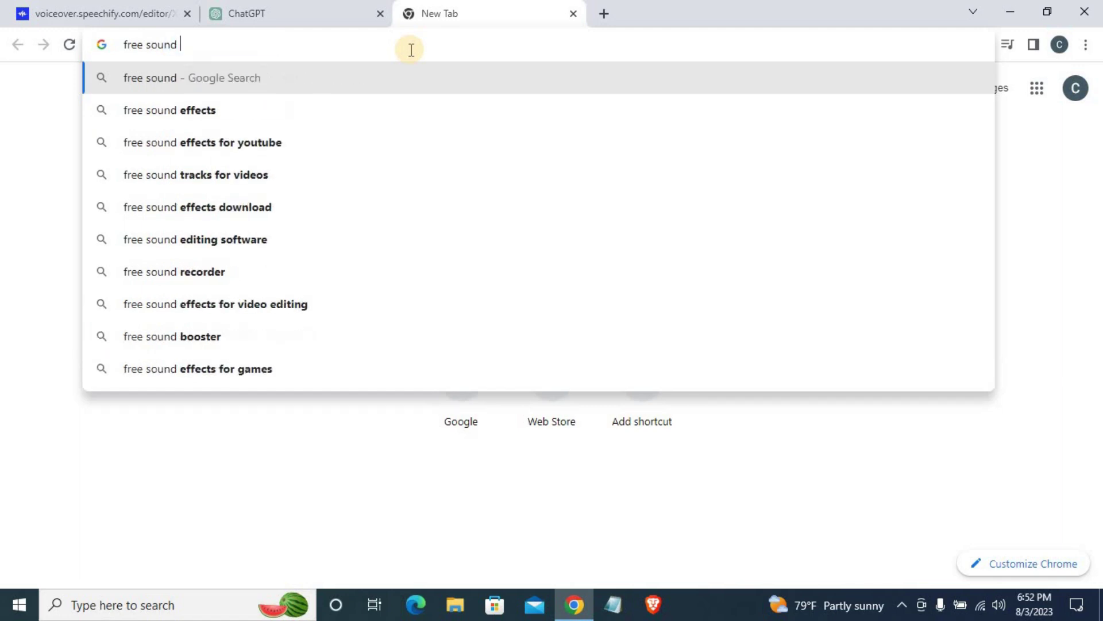
text(recorder)
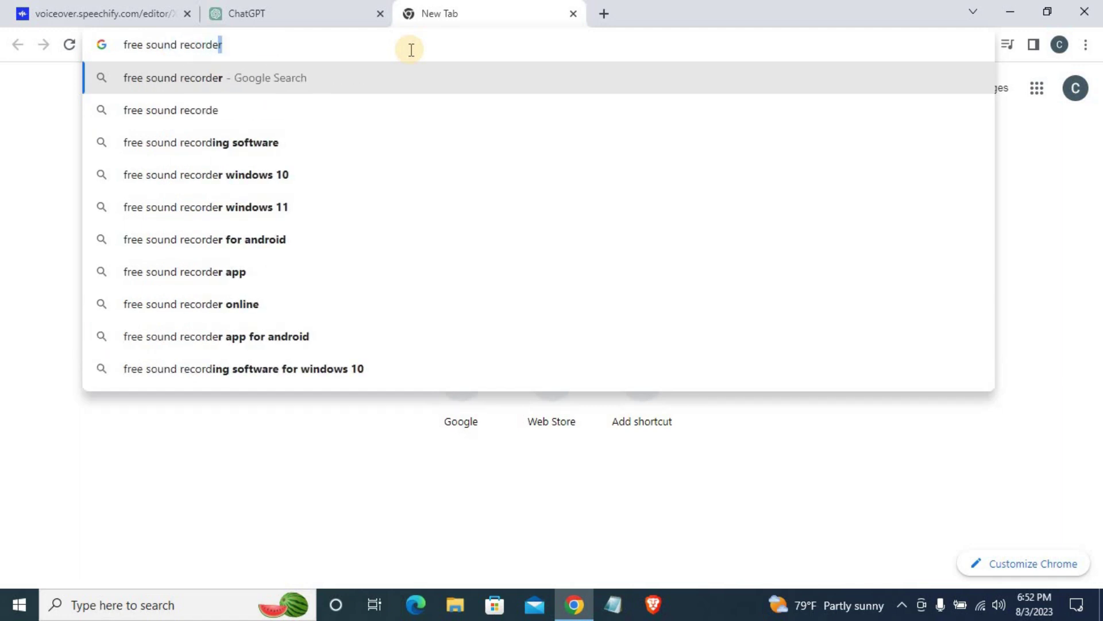
key(Return)
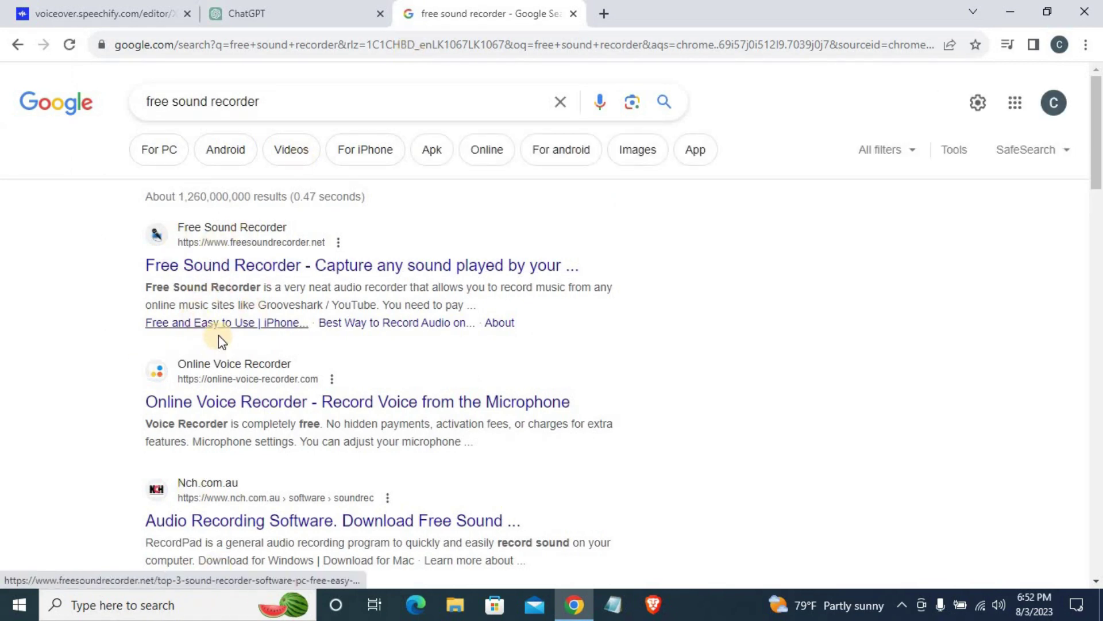
Open freesoundrecorder.net, download FreeSoundRecorder.exe and show it in the Downloads folder.
click(229, 268)
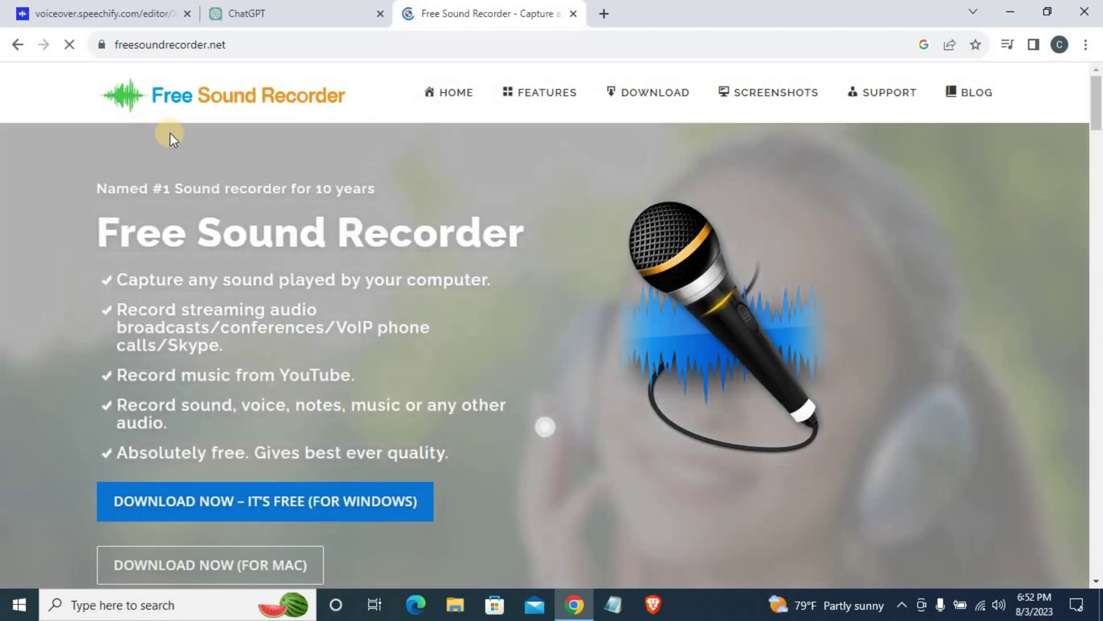
scroll(526, 266, down, 3)
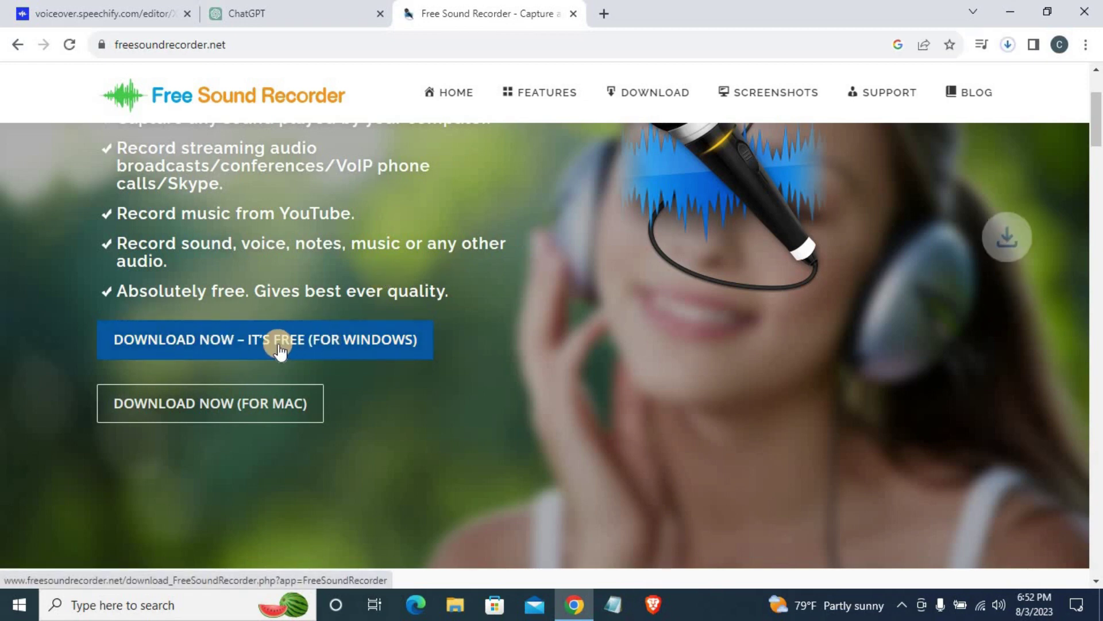
click(1006, 45)
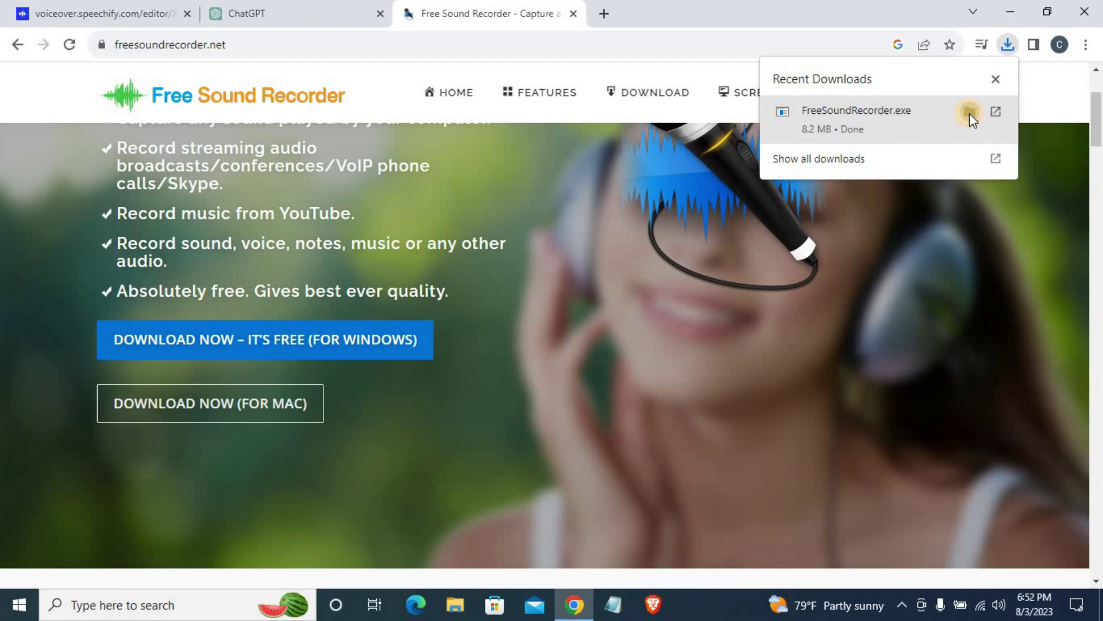
click(970, 114)
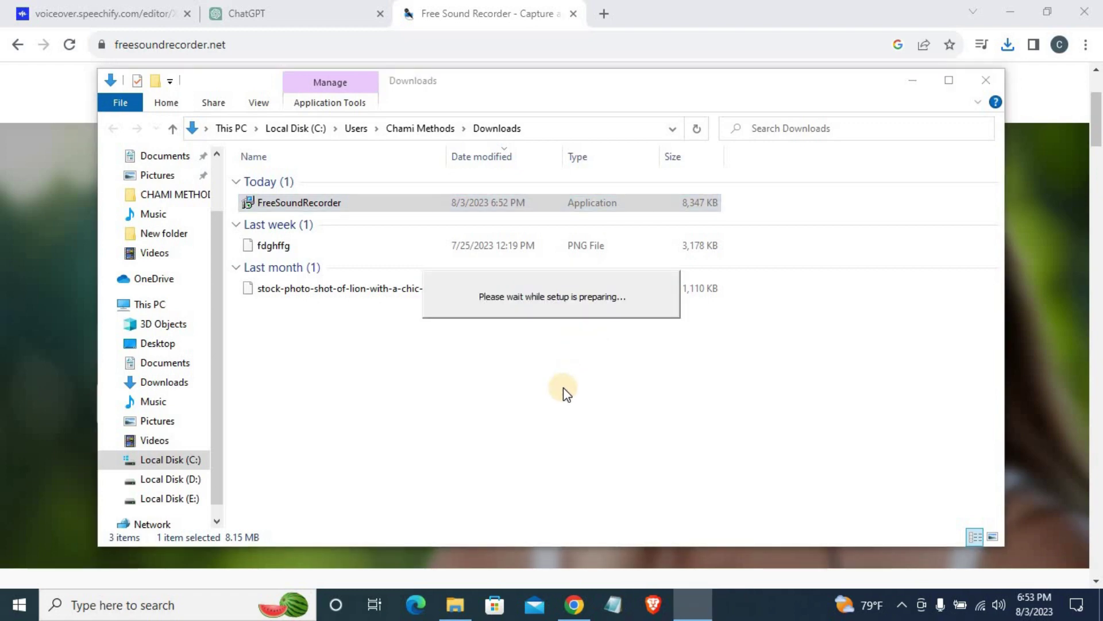
Close the Downloads folder, keep the default install location and accept the sponsored software terms.
click(991, 81)
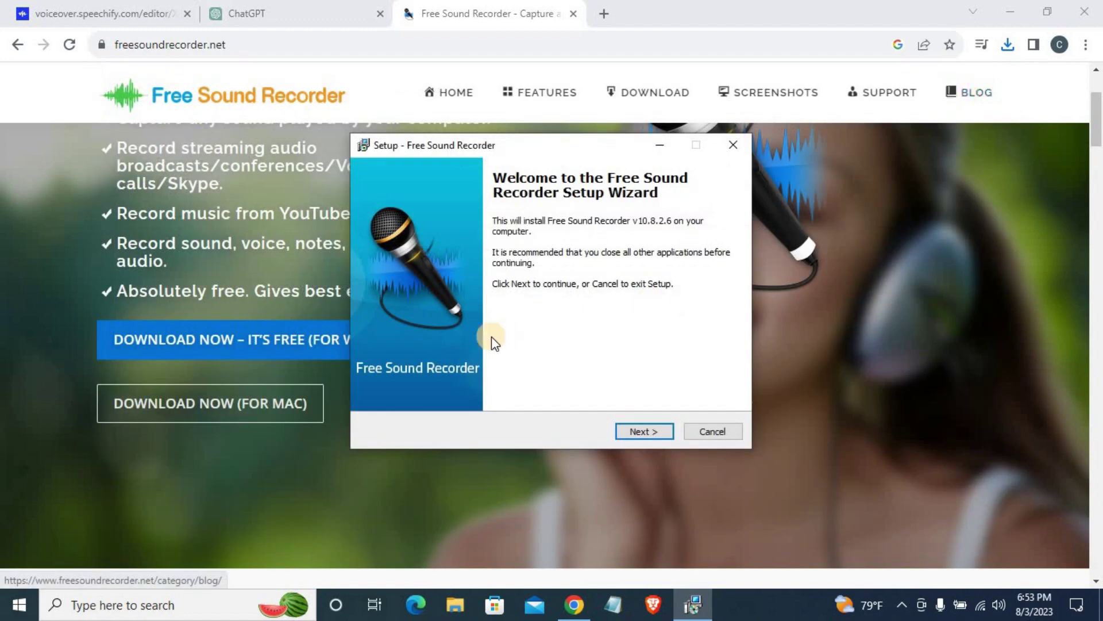
click(645, 432)
click(644, 431)
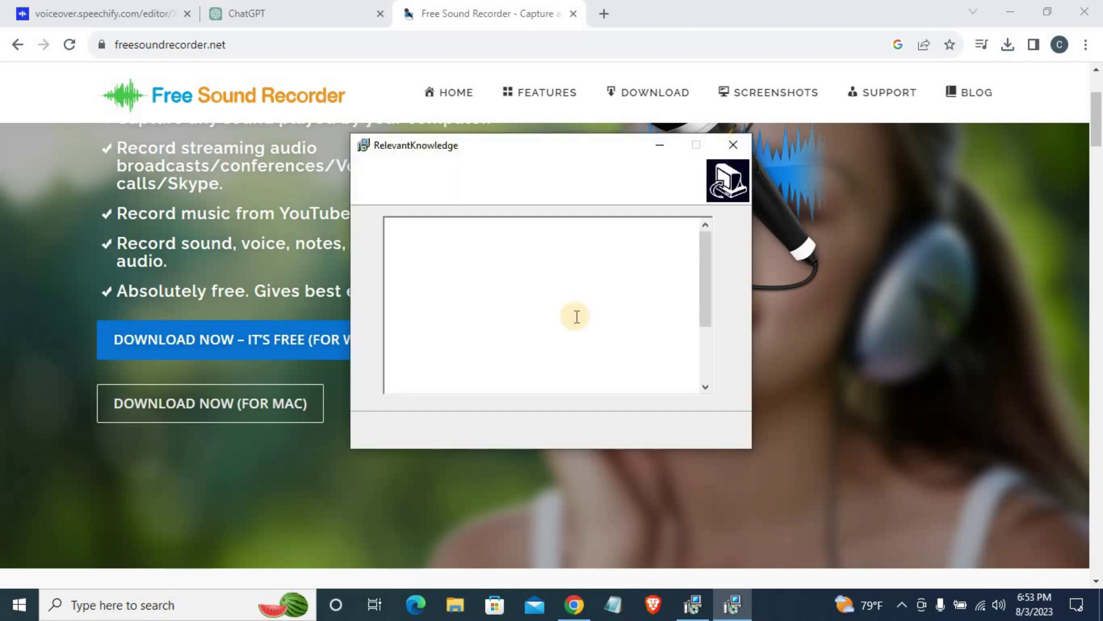
click(406, 409)
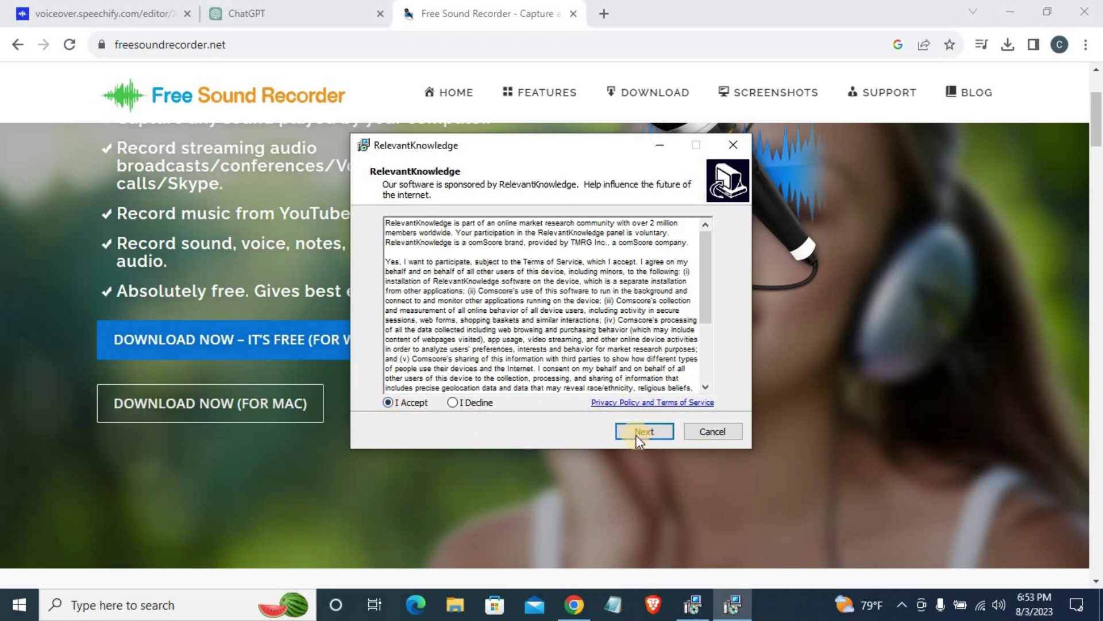
click(636, 435)
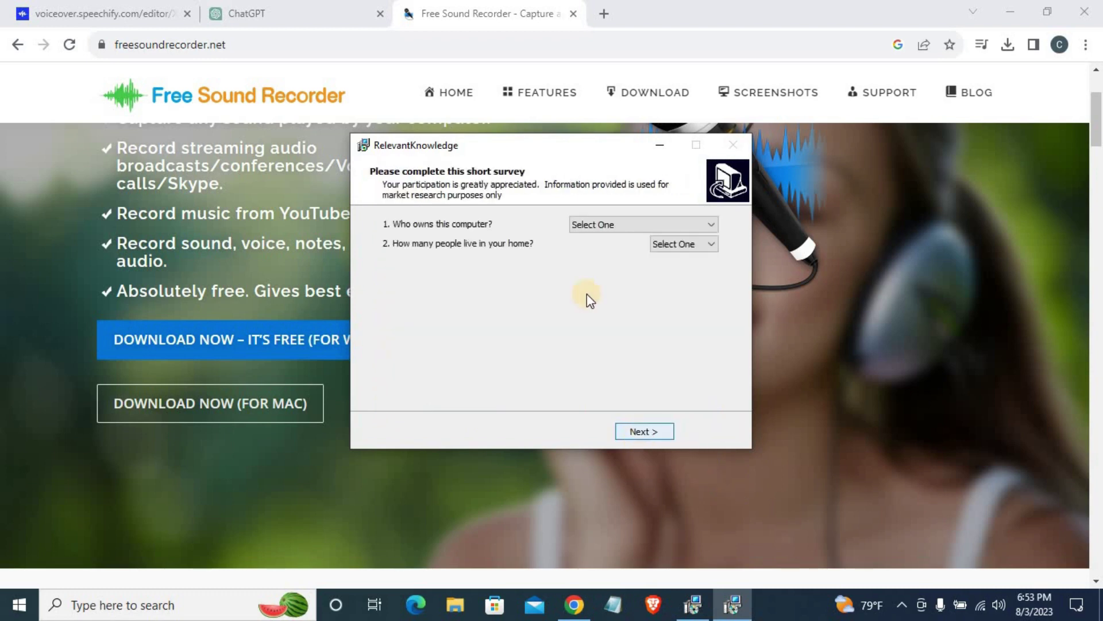
Answer the survey (household member owns the computer, 2 people) and start the installation.
click(658, 226)
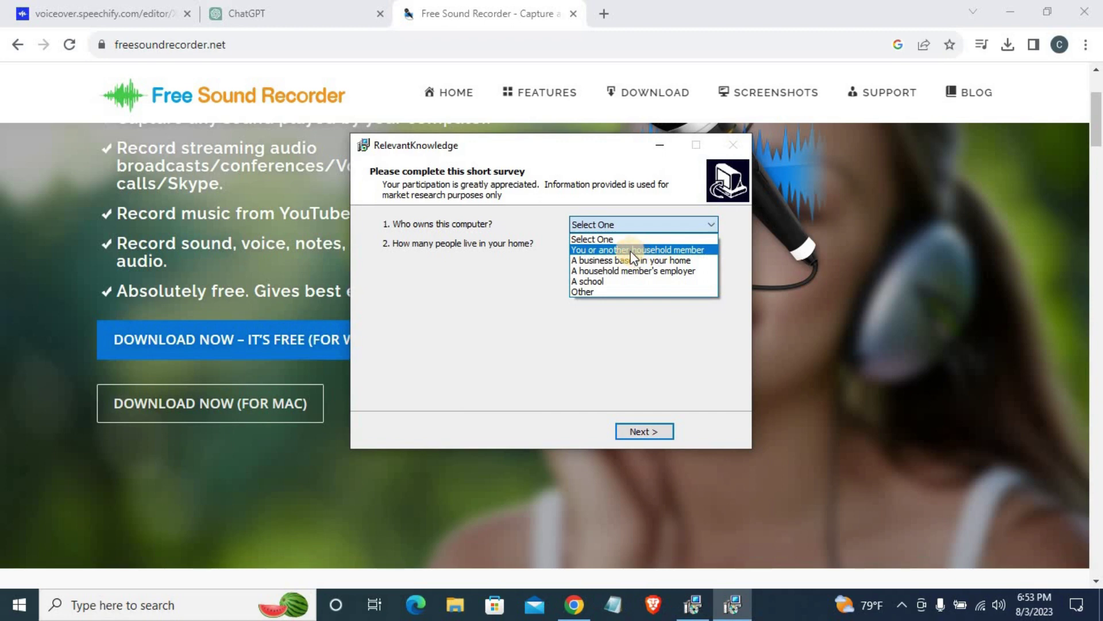
click(616, 250)
click(702, 245)
click(663, 277)
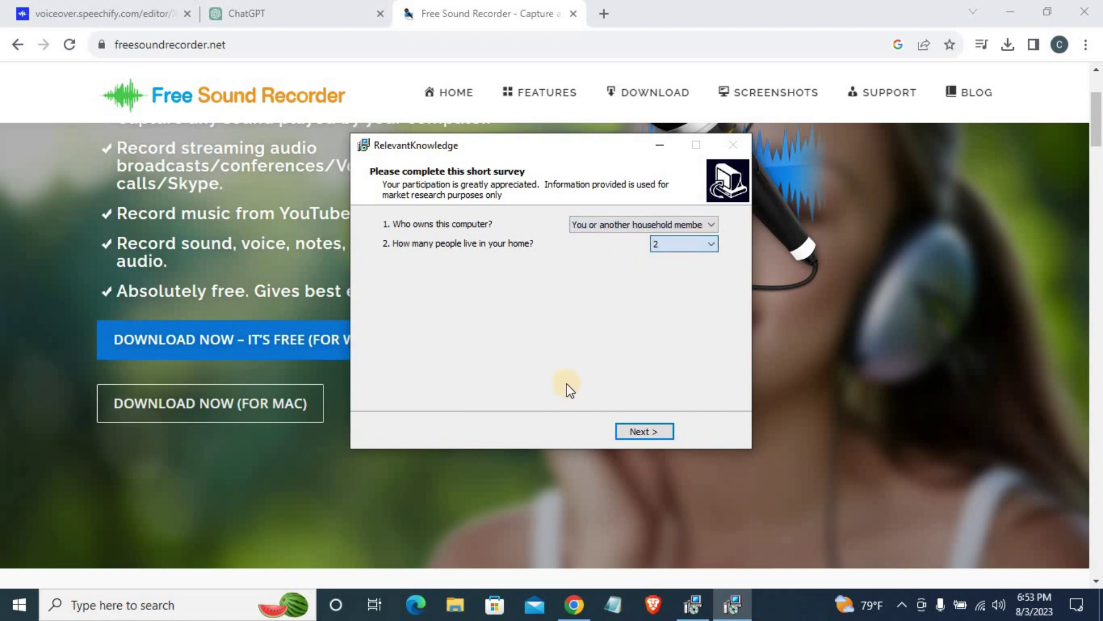
key(Return)
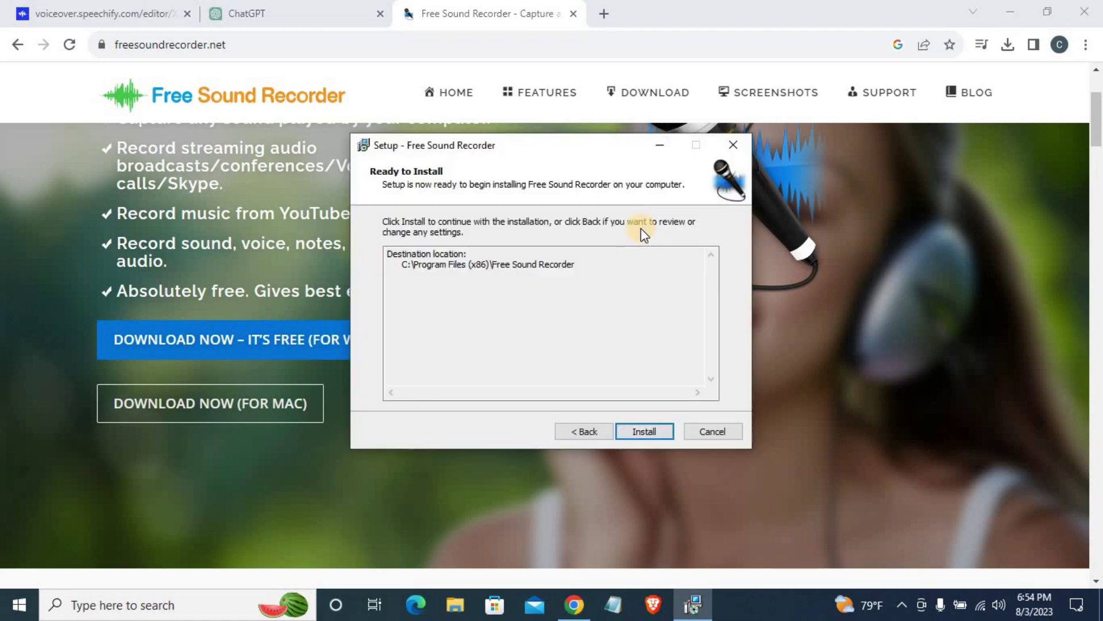
click(642, 431)
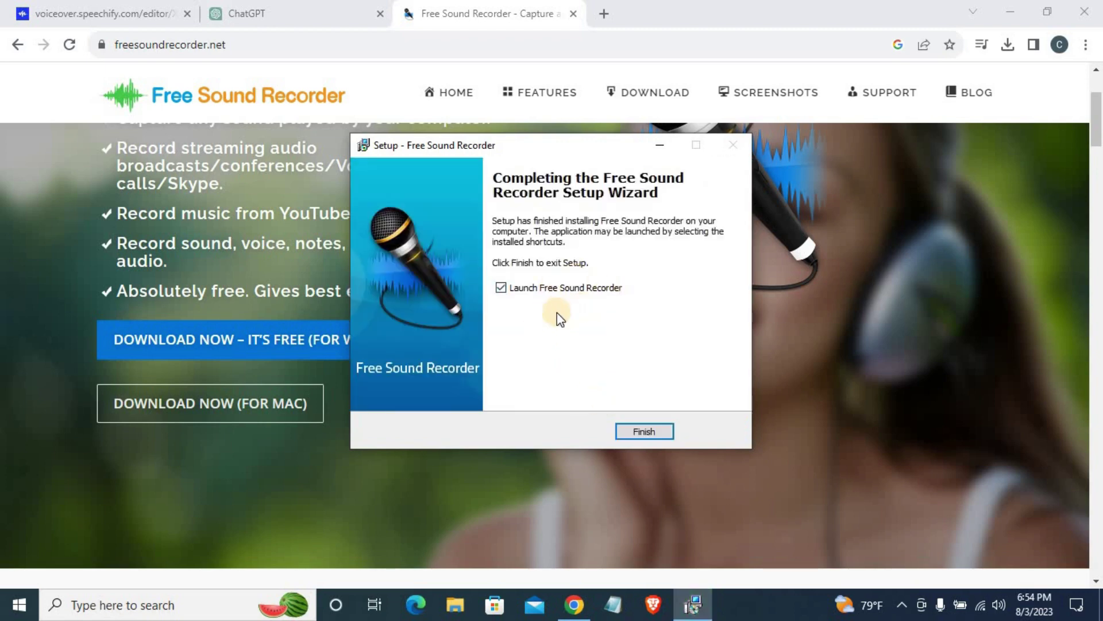
Launch Free Sound Recorder, move it left and bring it above the ChatGPT story tab.
click(643, 432)
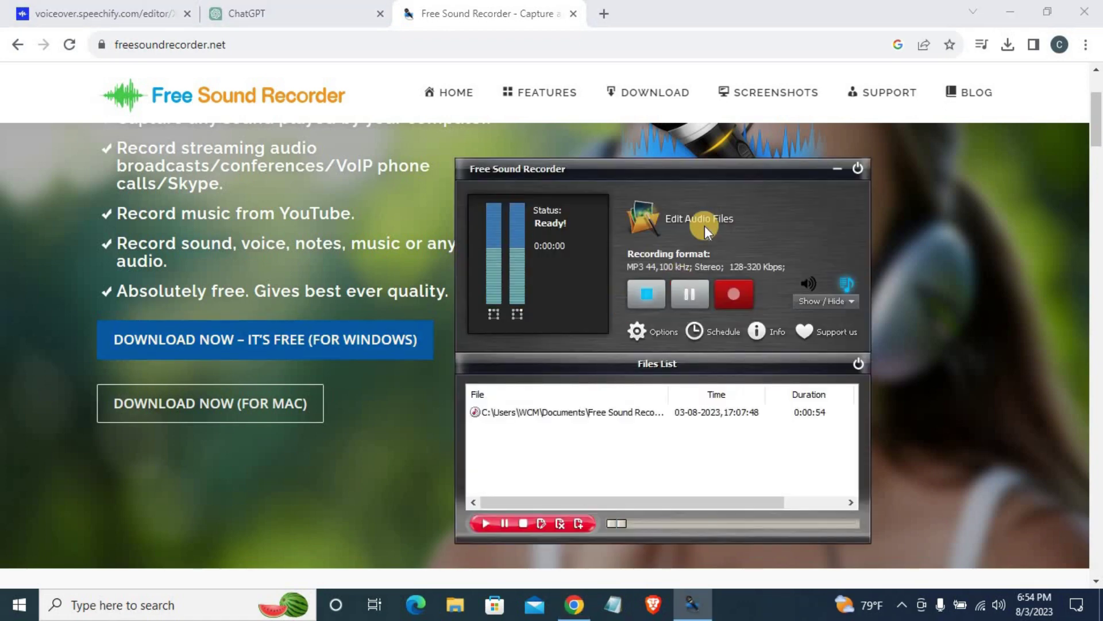
drag(717, 171, 663, 170)
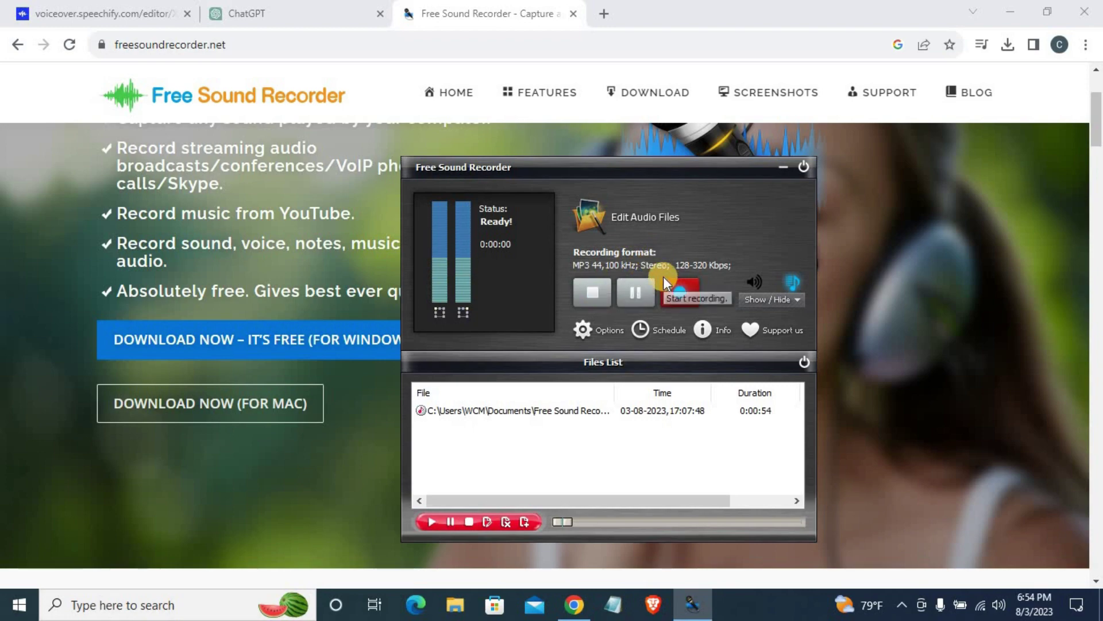
click(154, 12)
click(538, 8)
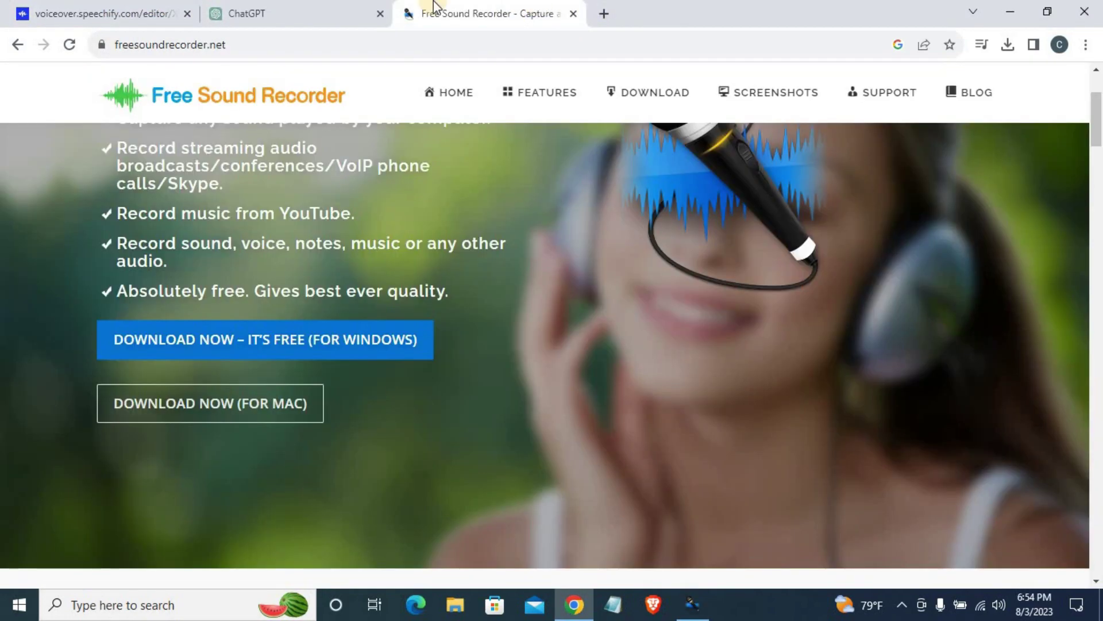
click(322, 9)
click(700, 608)
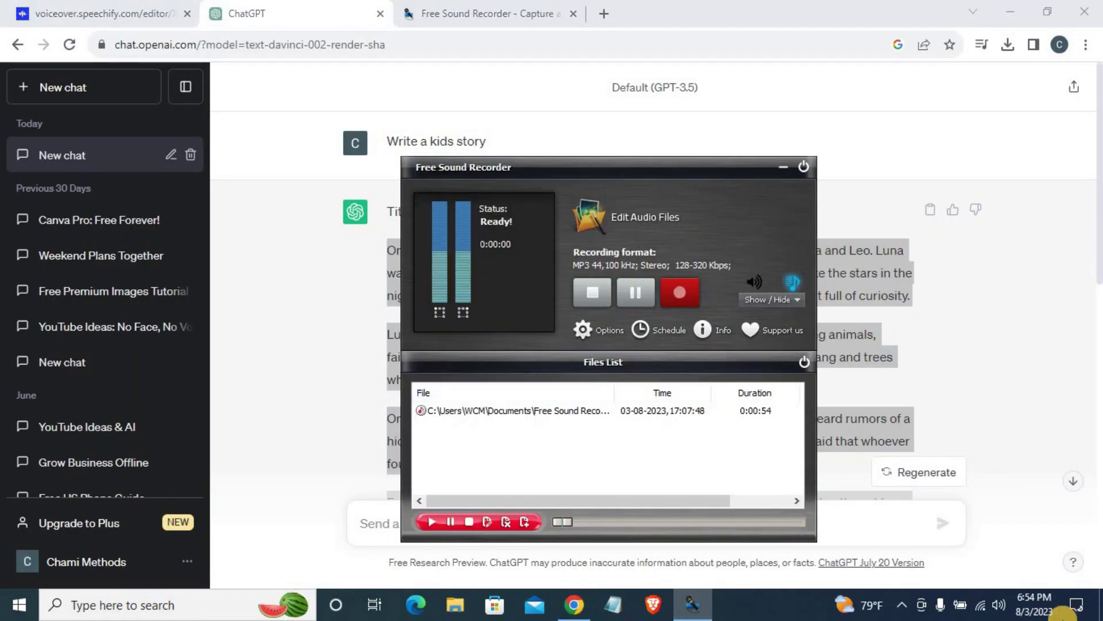
Open Windows Sound settings full screen and go to Manage sound devices.
right_click(1000, 610)
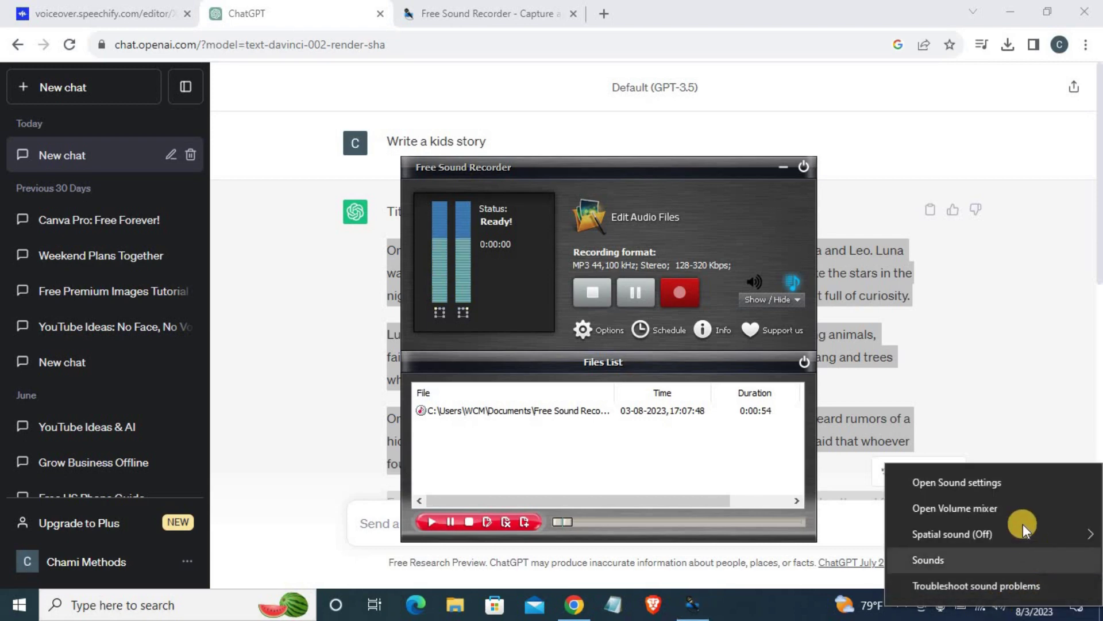
click(971, 483)
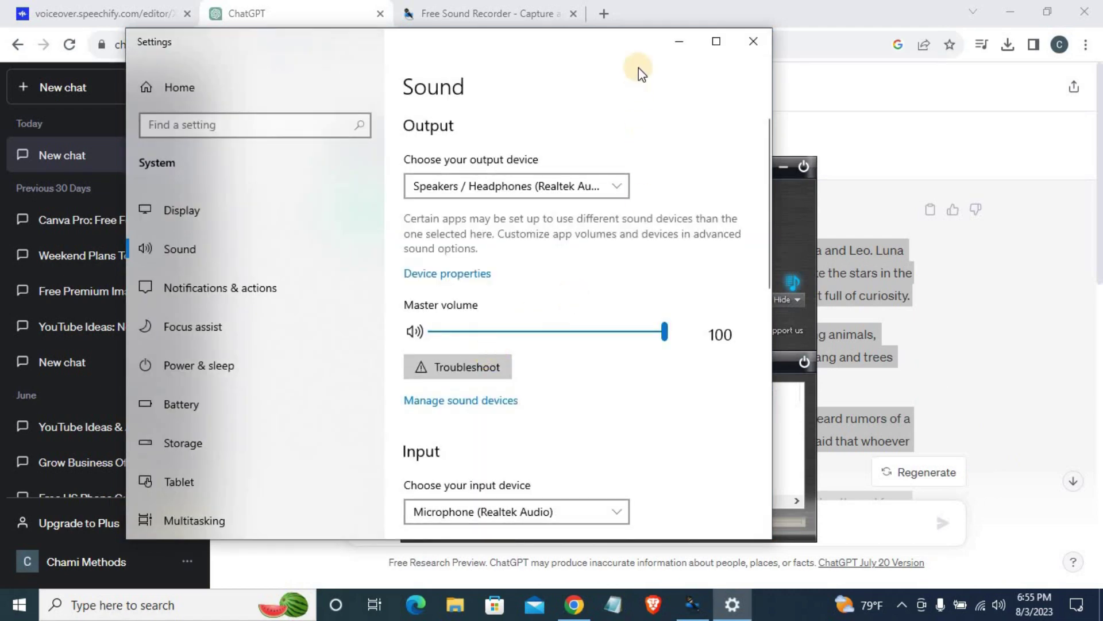
click(718, 41)
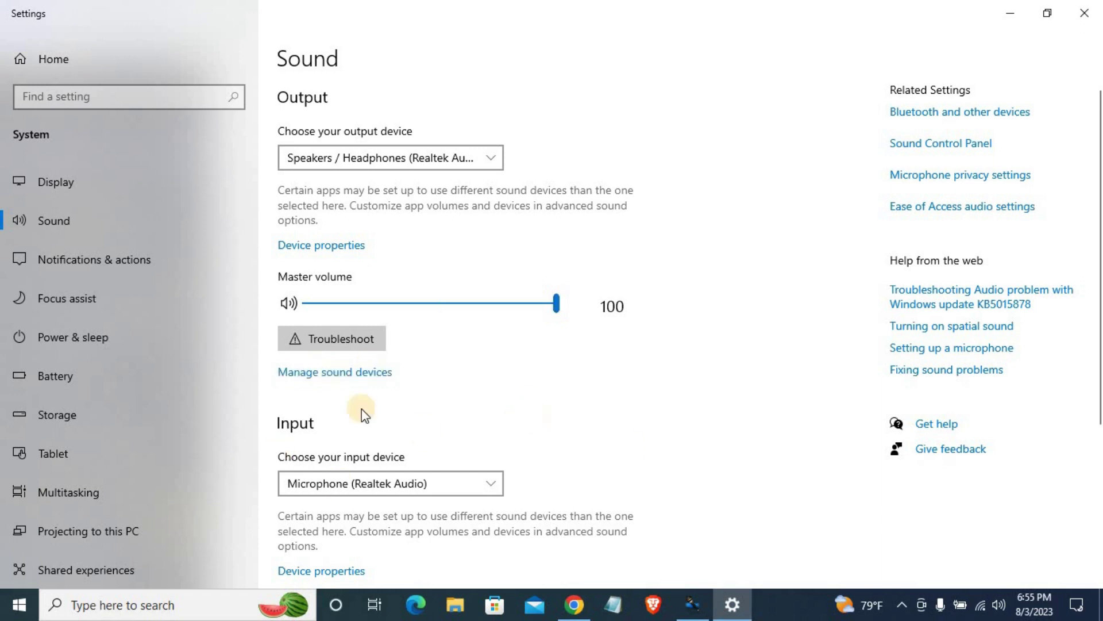
click(330, 373)
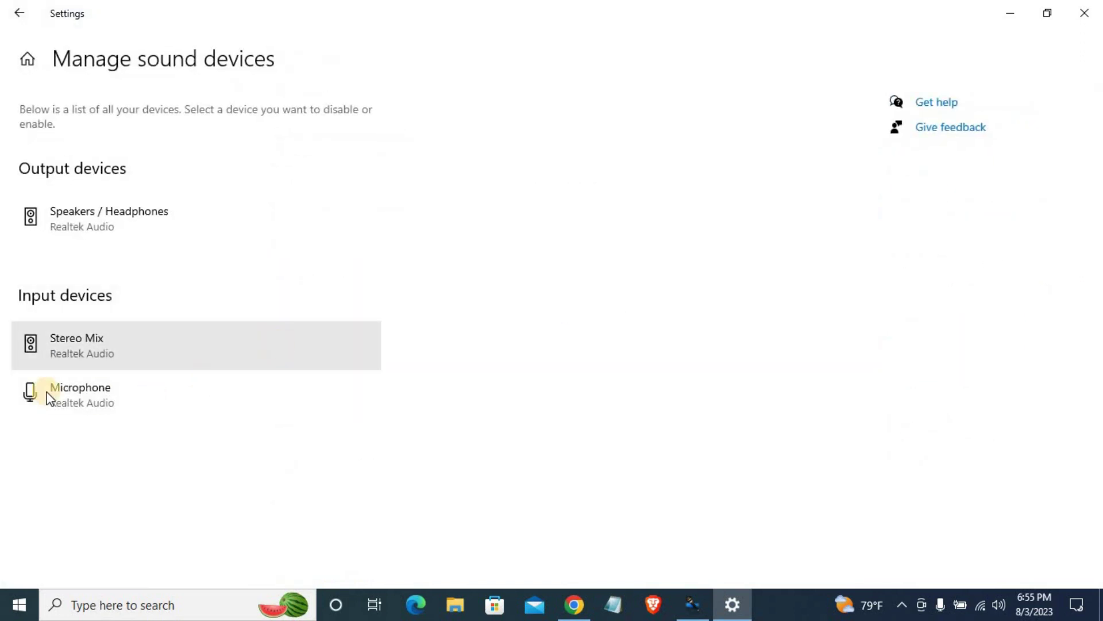
Disable the Microphone, confirm Stereo Mix is enabled, and minimise Settings.
click(67, 397)
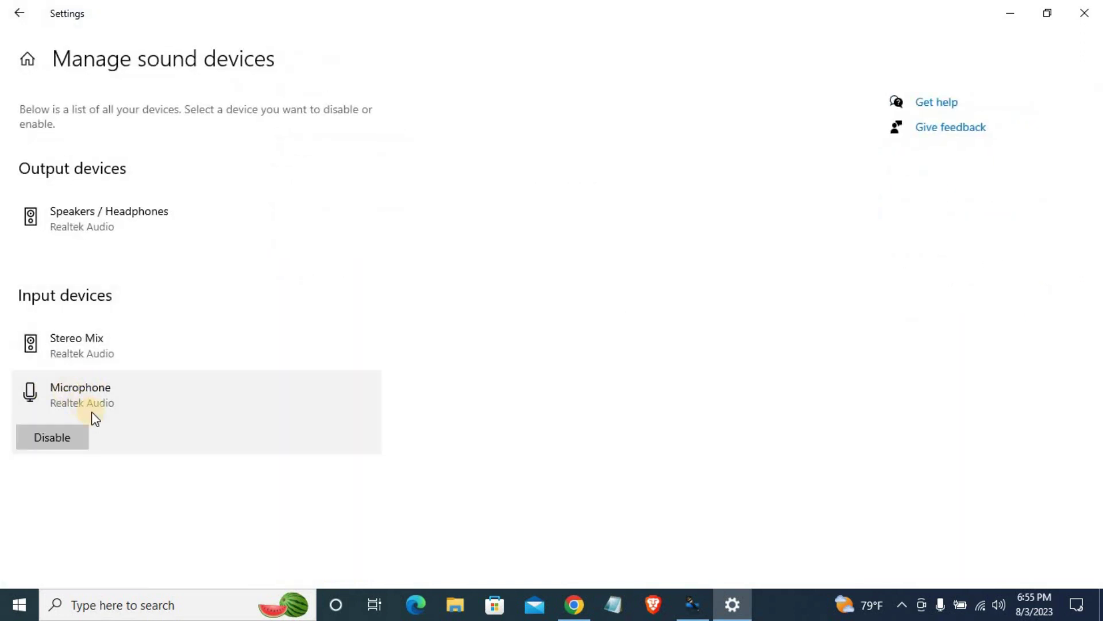
click(44, 436)
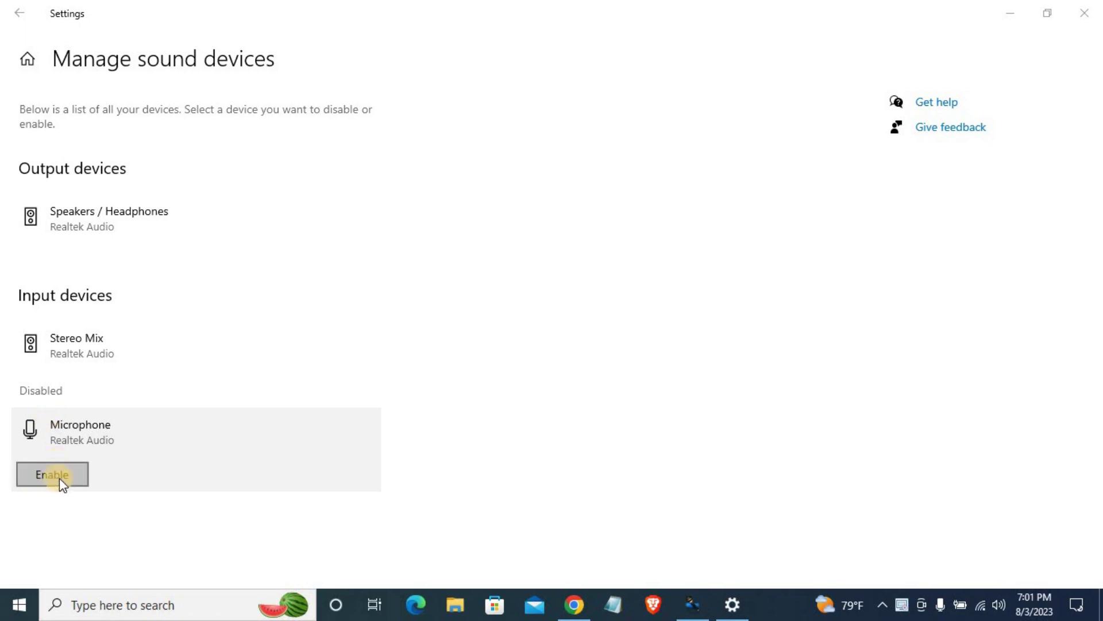
click(63, 340)
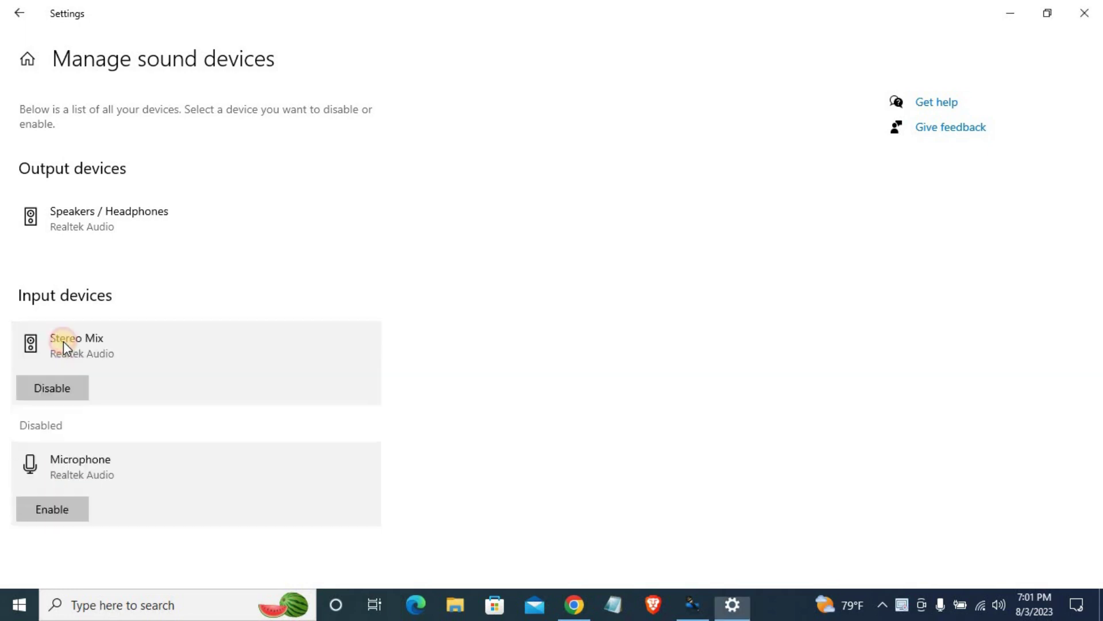
click(68, 215)
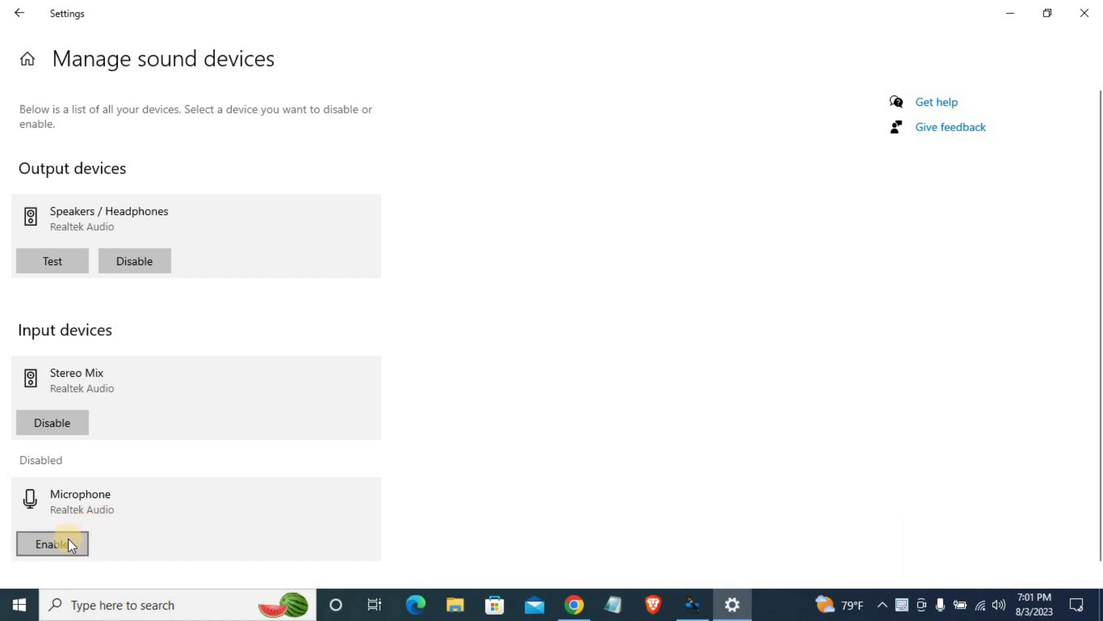
click(1010, 13)
Place Free Sound Recorder over the Speechify voice-over editor tab and press Record.
drag(626, 162, 672, 112)
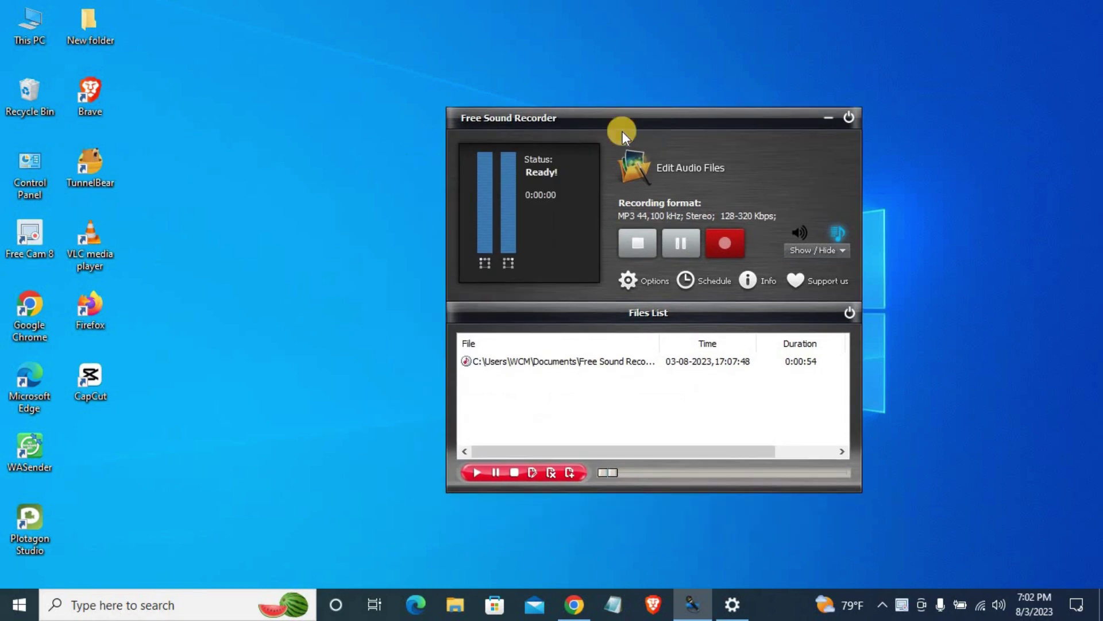
click(573, 609)
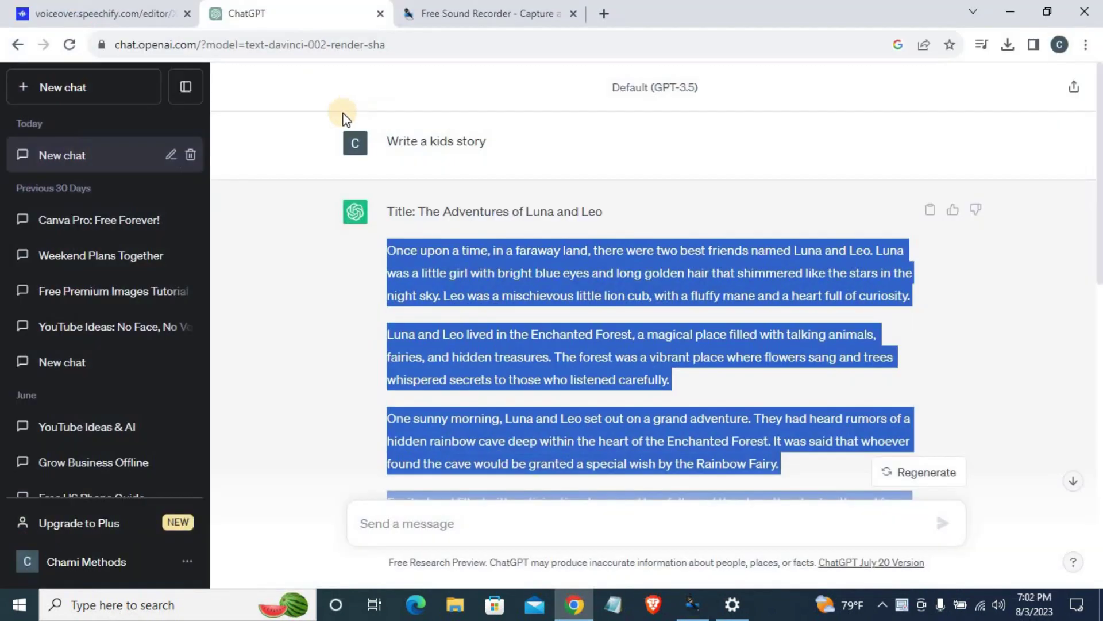
click(137, 13)
click(475, 162)
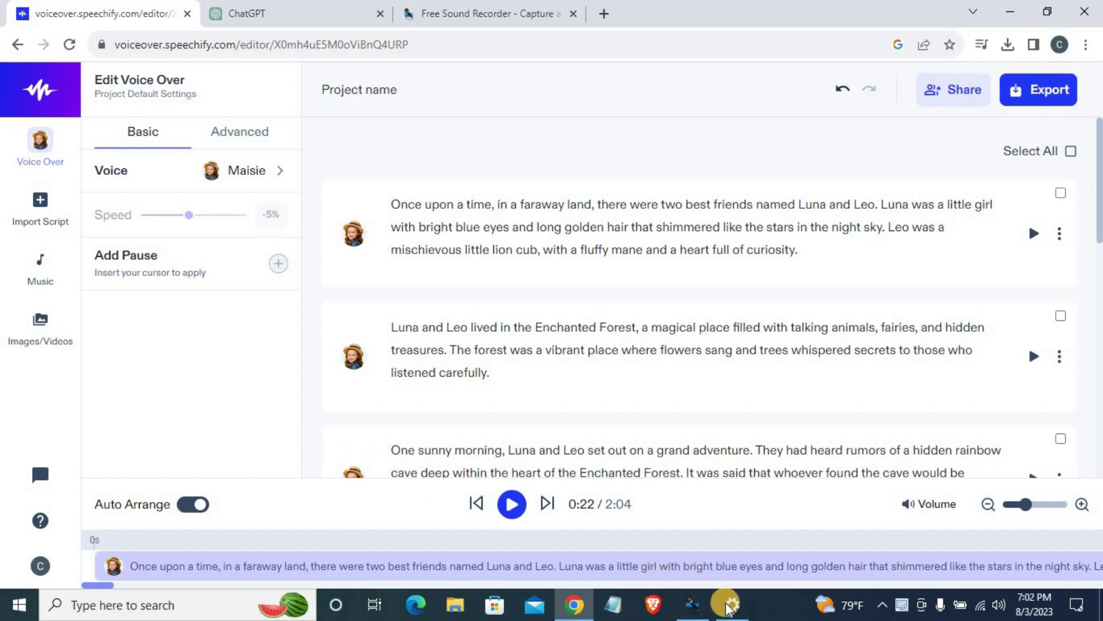
click(692, 605)
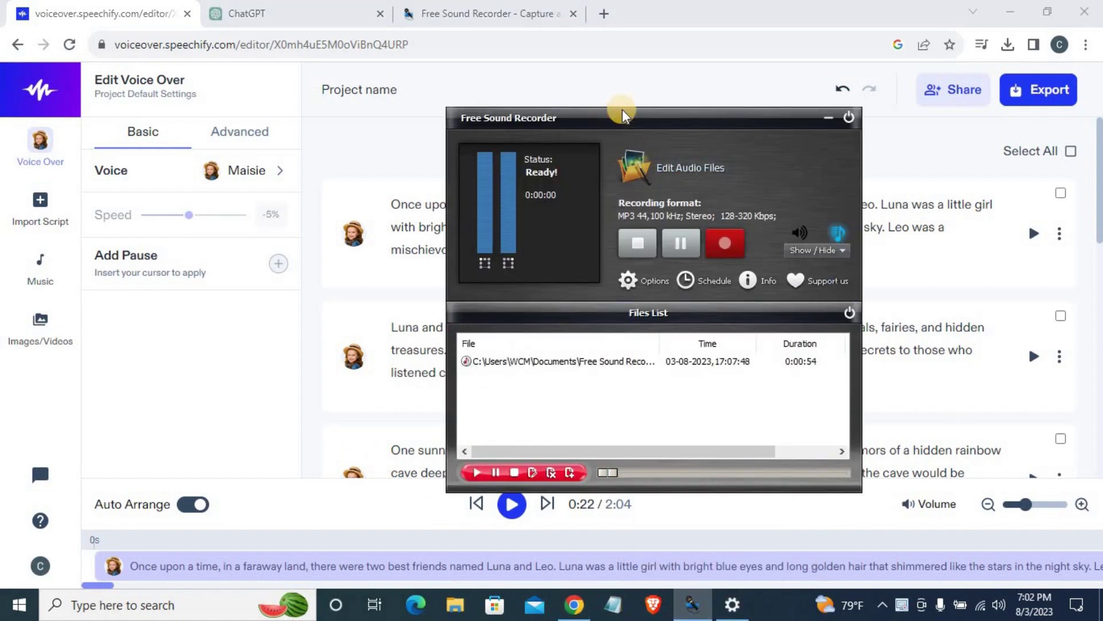
drag(623, 110, 696, 85)
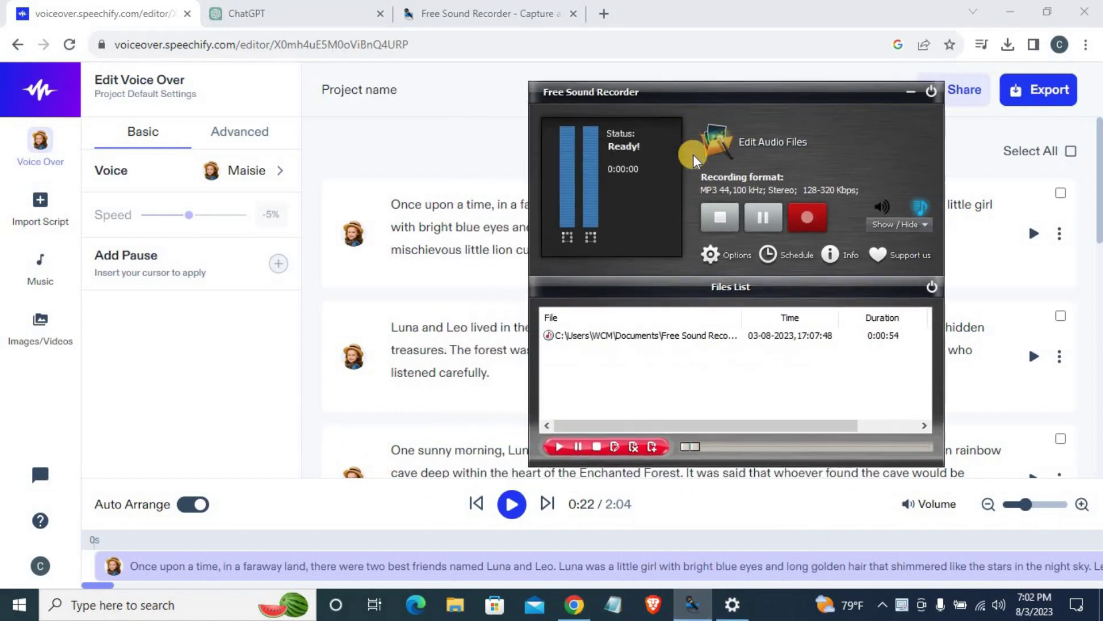
click(808, 219)
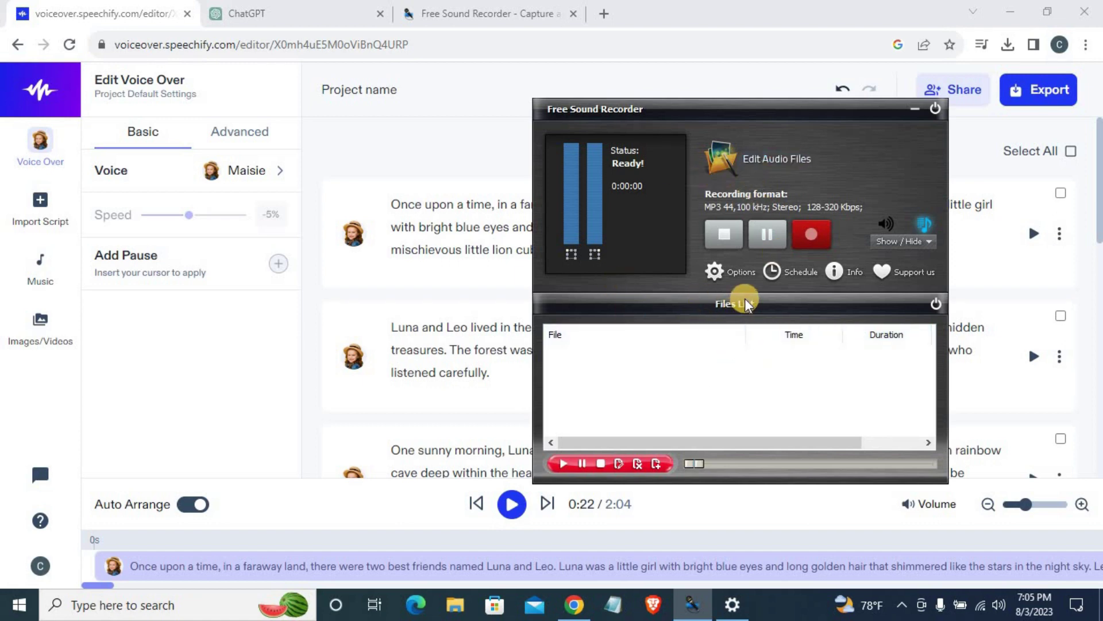
Keep Mp3 File at CD Quality and change the output folder to Desktop.
click(730, 273)
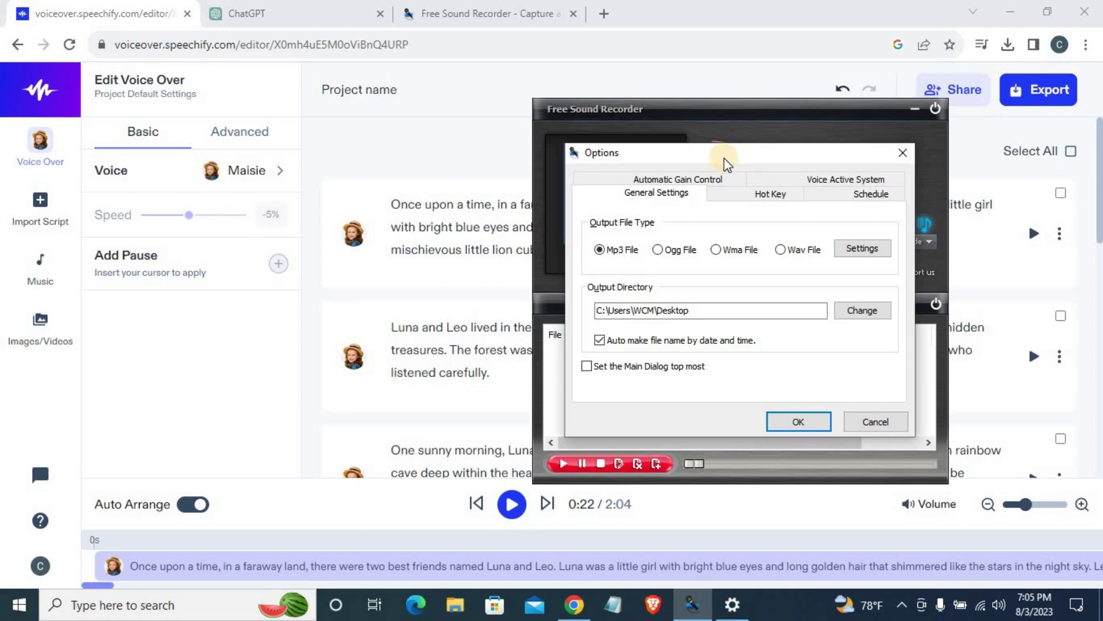
click(862, 249)
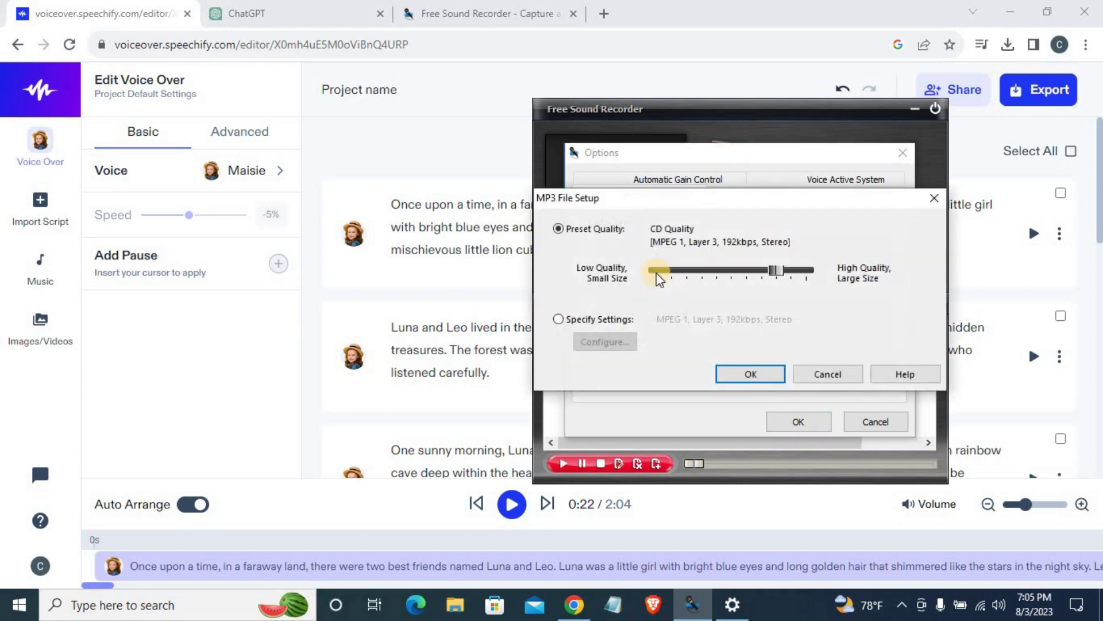
click(936, 198)
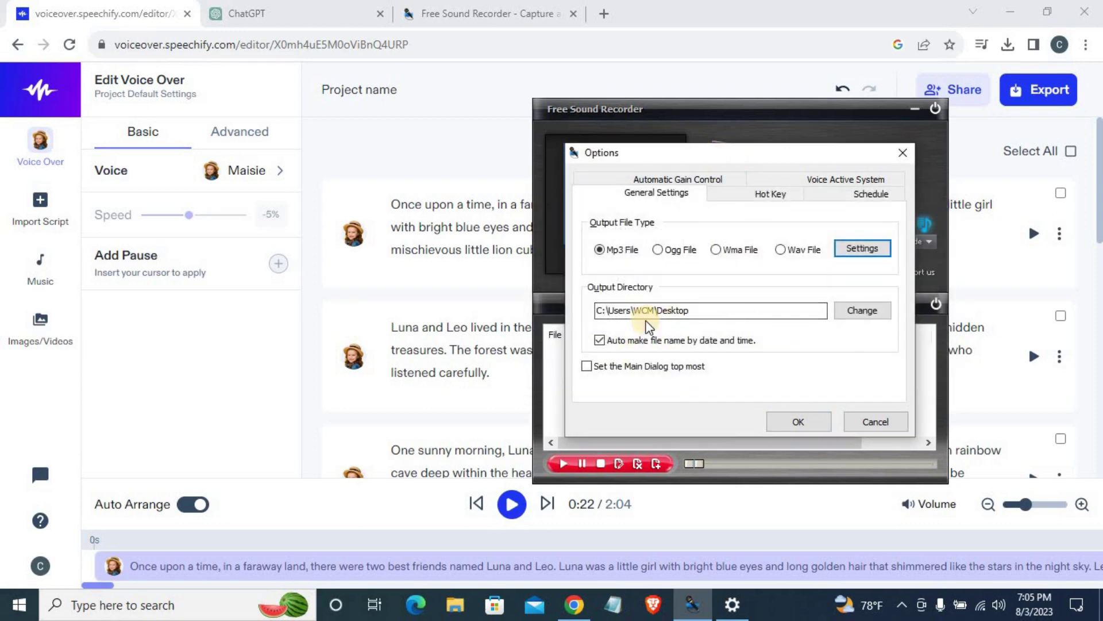
click(864, 309)
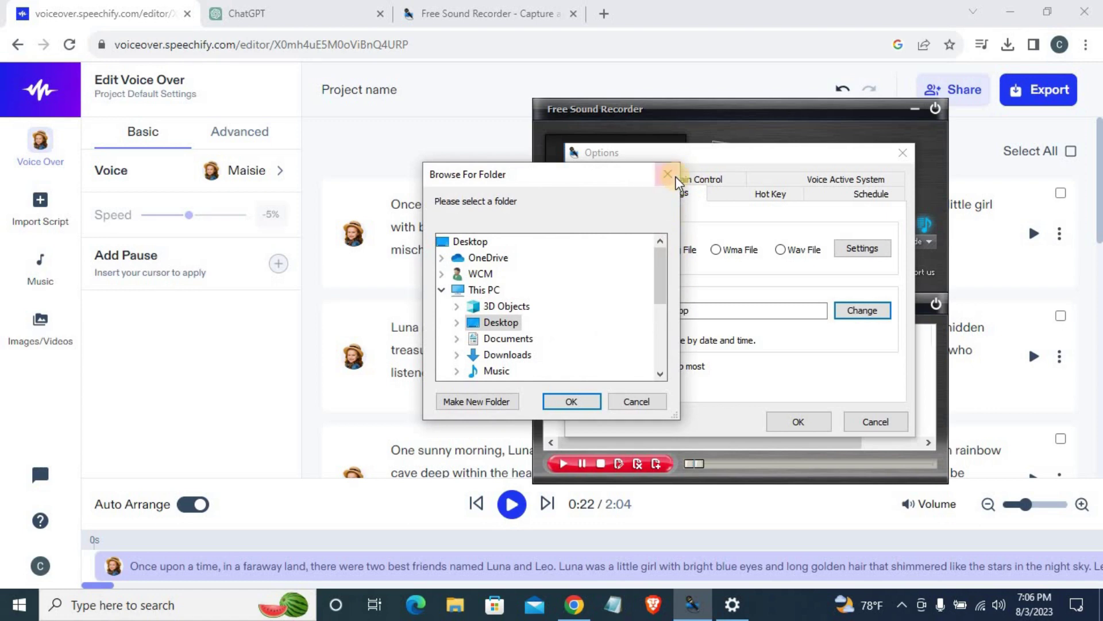
click(477, 241)
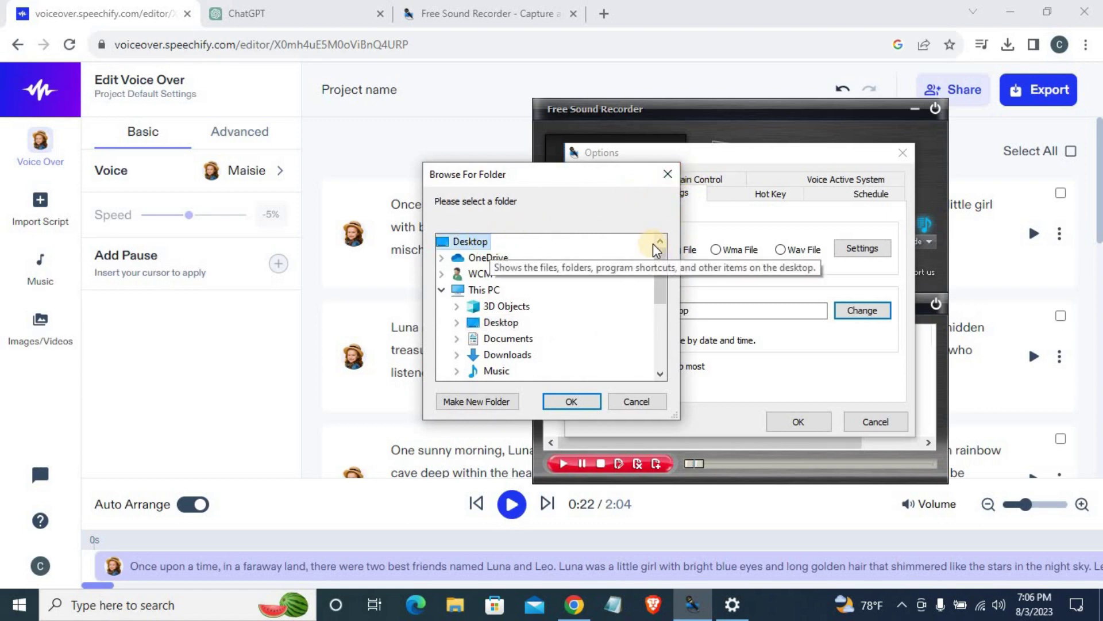
click(572, 400)
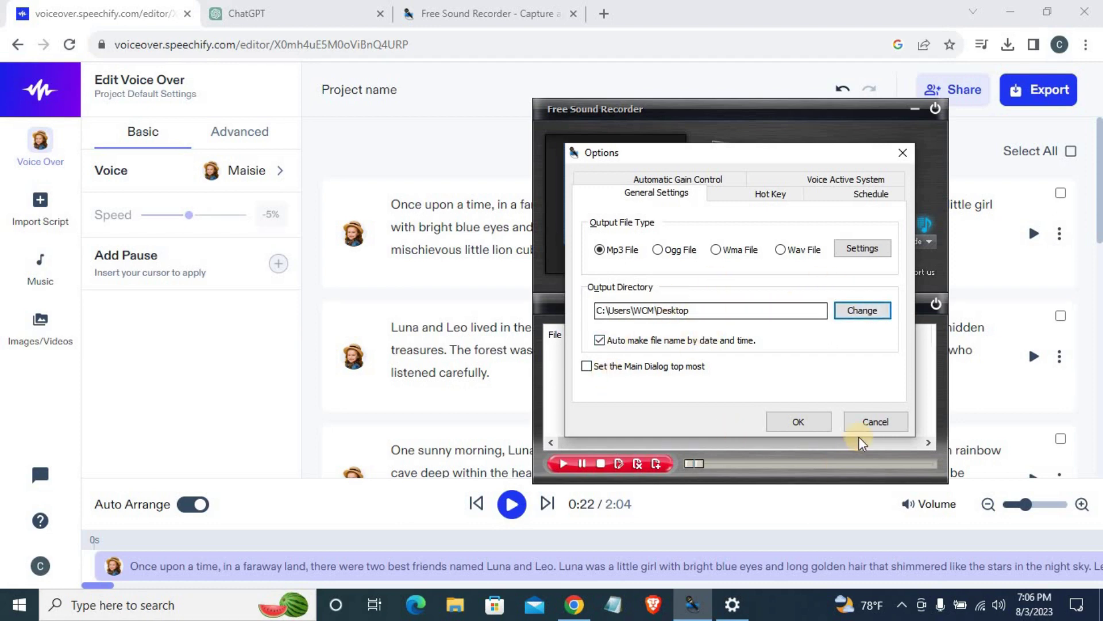
click(788, 421)
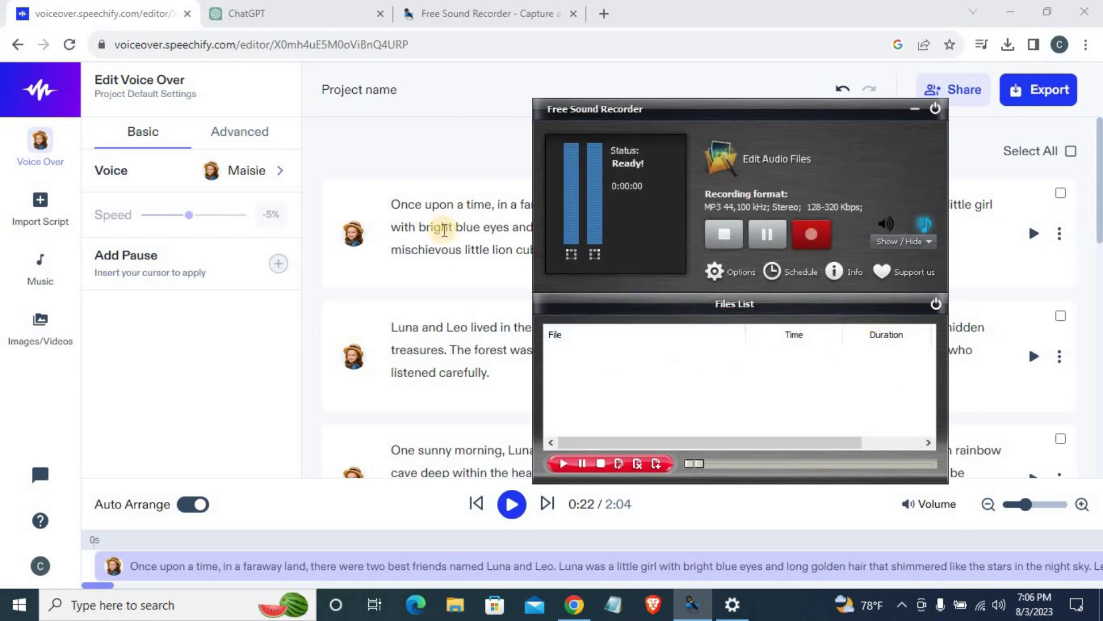
Record and stop an 8-second test file, rec0803-190621.mp3, then start recording again.
click(811, 233)
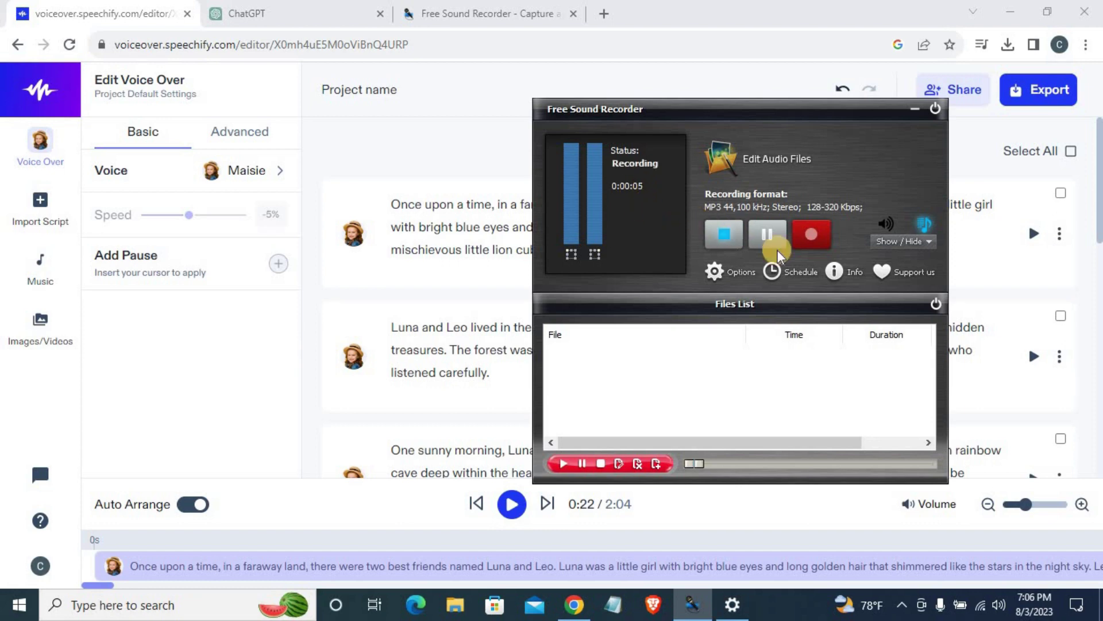
click(723, 236)
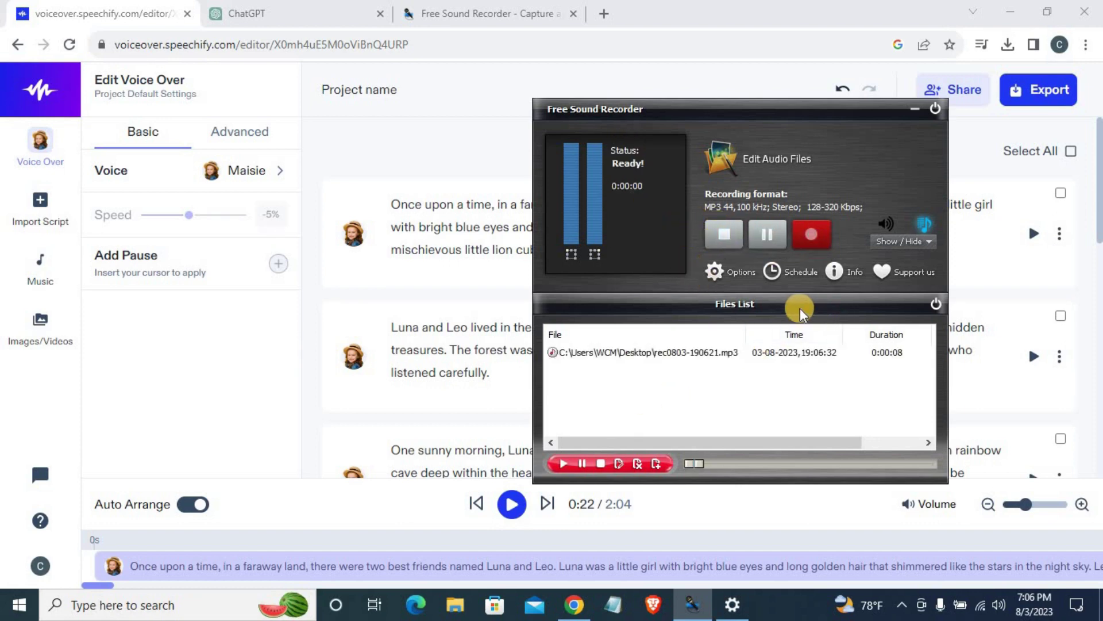
click(811, 234)
Play the Maisie-voice kids story in the Speechify editor and pause it at 0:52.
click(167, 8)
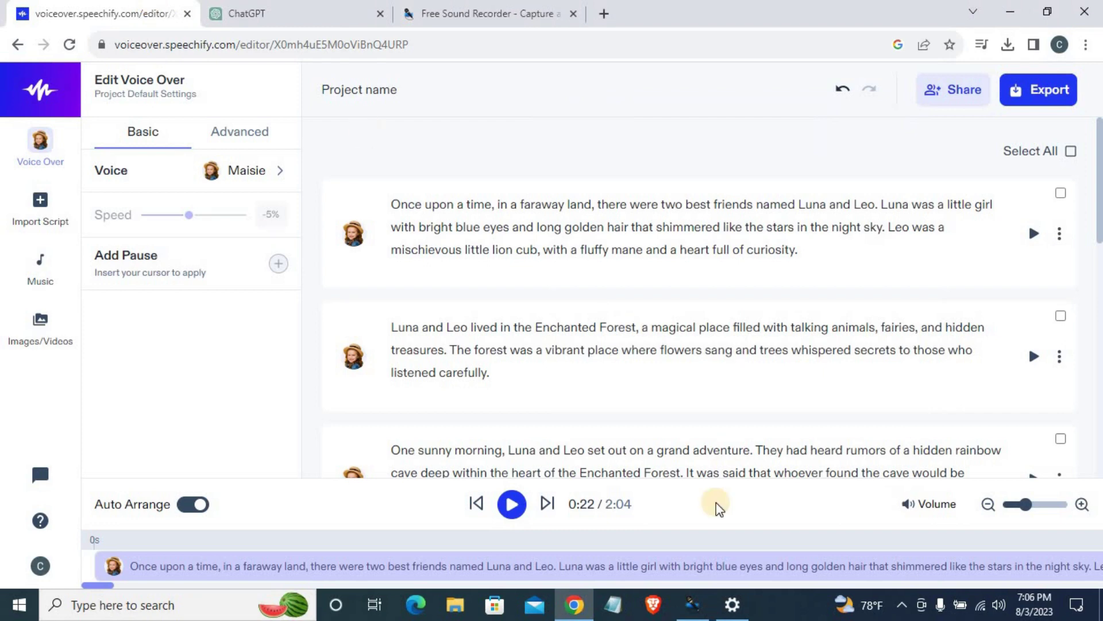
click(513, 504)
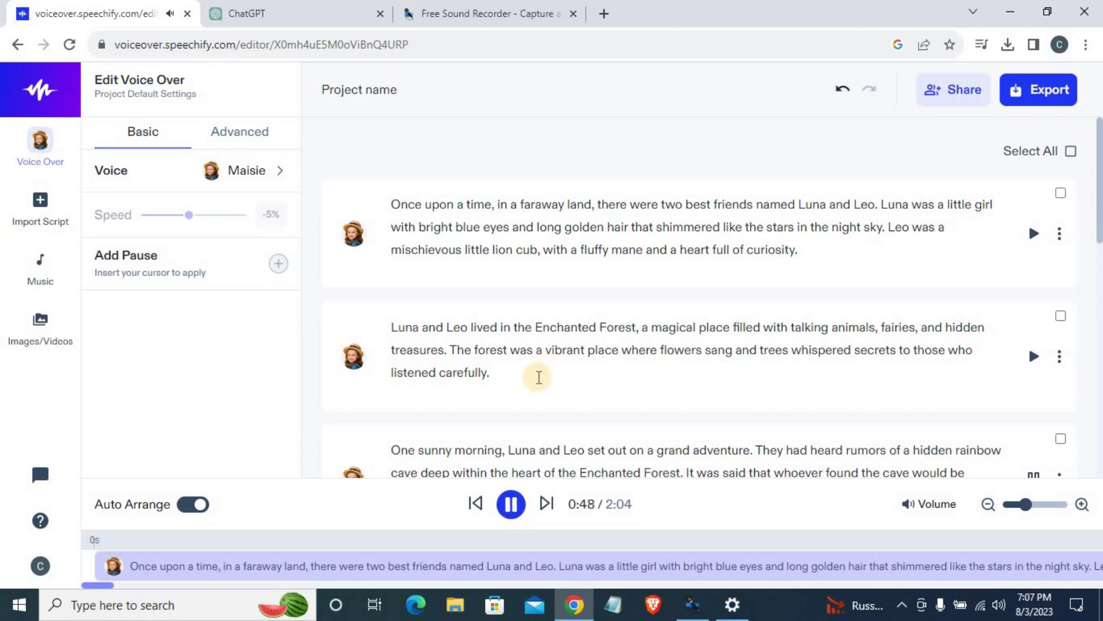
click(513, 506)
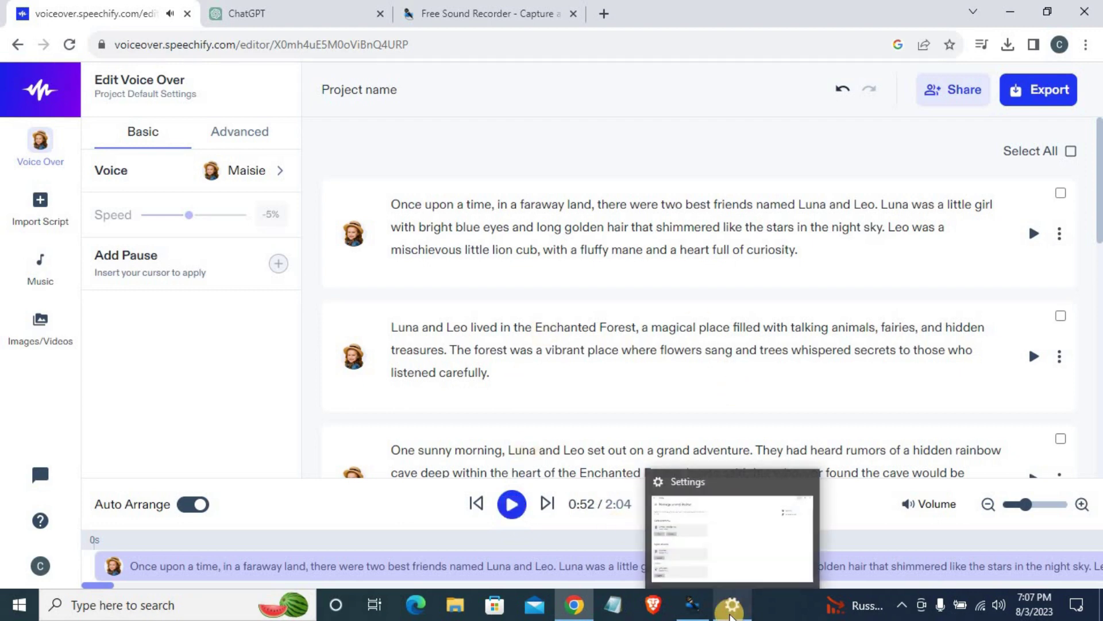
Stop the recording to save the 55-second rec0803-190633.mp3, then shift the recorder window left.
click(693, 604)
click(811, 232)
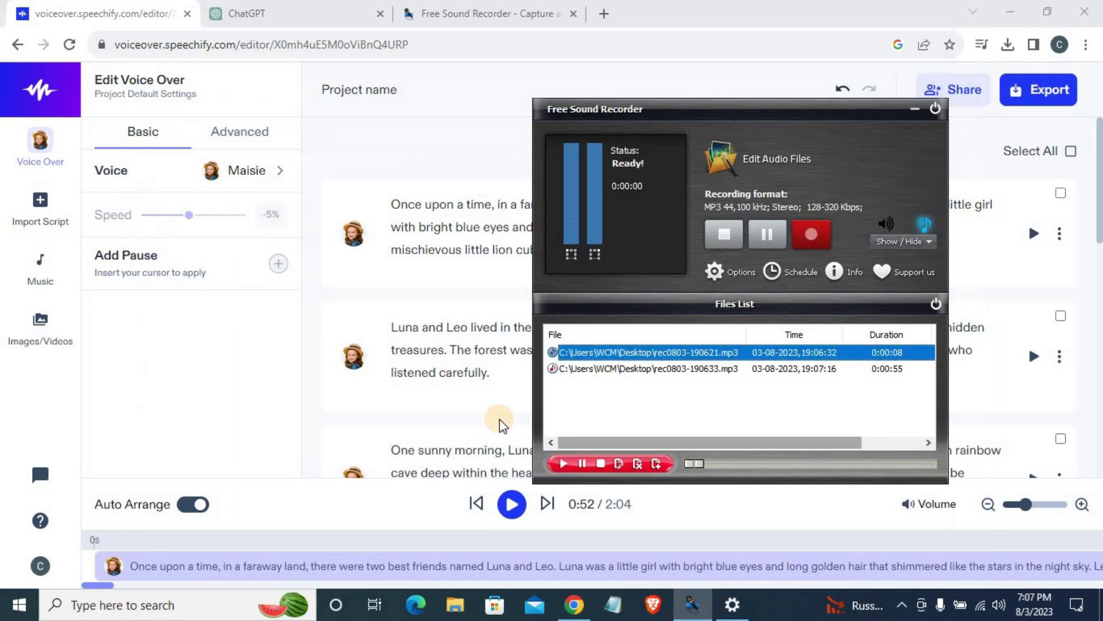
drag(768, 111, 755, 124)
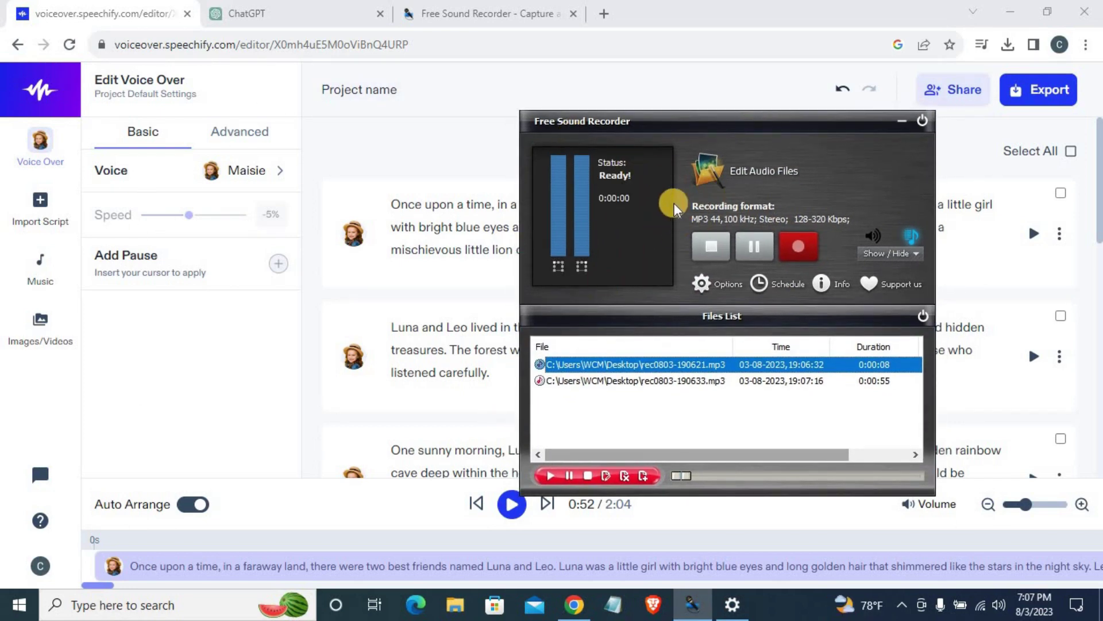
drag(740, 123, 727, 115)
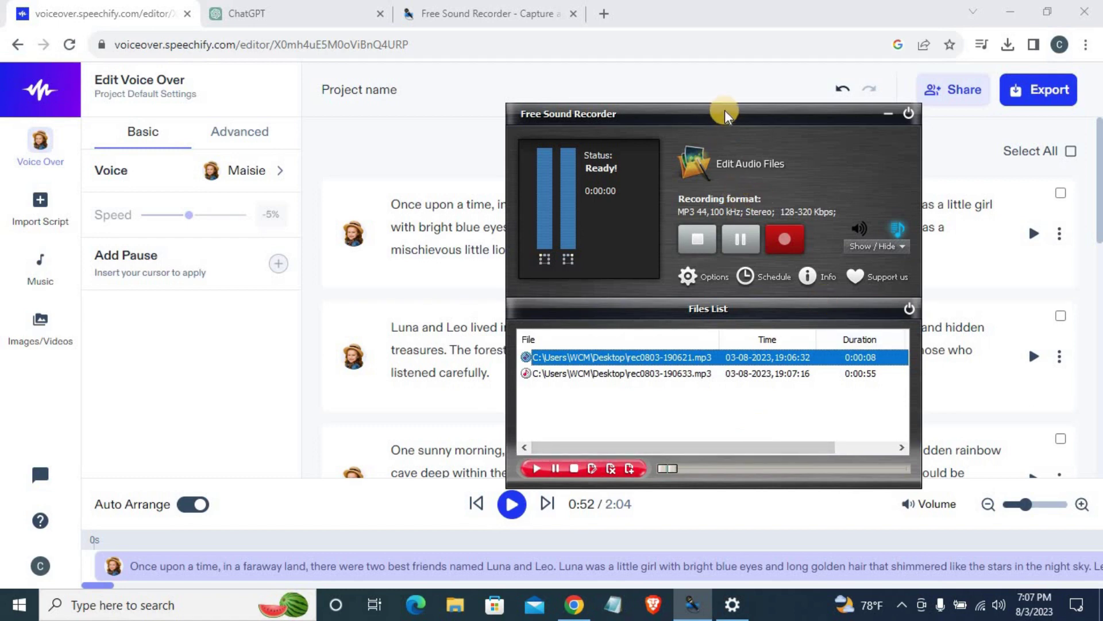
drag(699, 112, 671, 107)
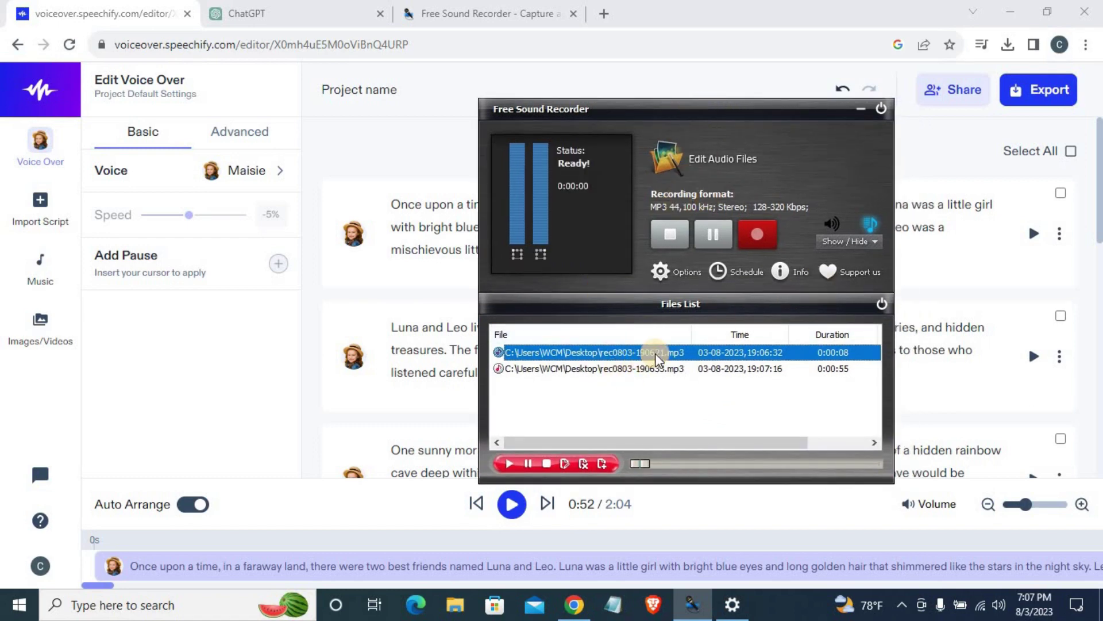